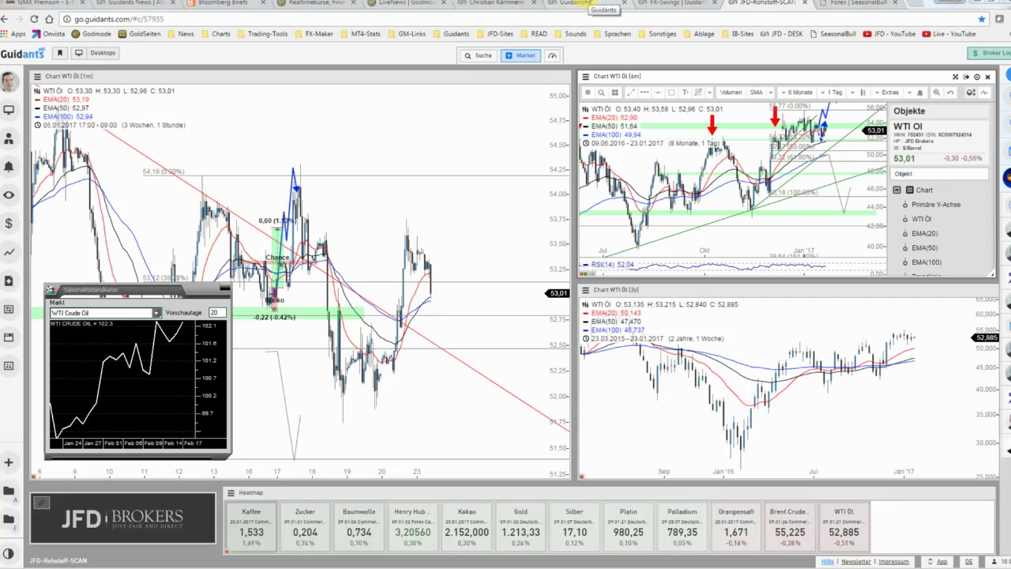
Close the seasonality window on the hourly oil chart and pan the 6-month WTI chart
{"action": "left_click", "coordinate": [565, 99]}
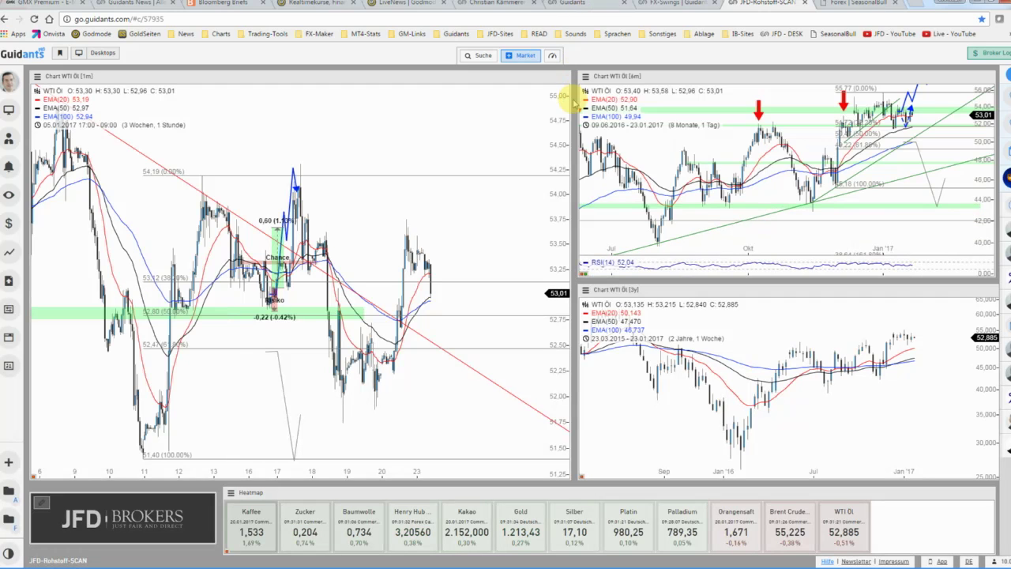
{"action": "mouse_move", "coordinate": [650, 140]}
{"action": "left_mouse_down"}
{"action": "mouse_move", "coordinate": [654, 185]}
{"action": "mouse_move", "coordinate": [655, 174]}
{"action": "left_mouse_up"}
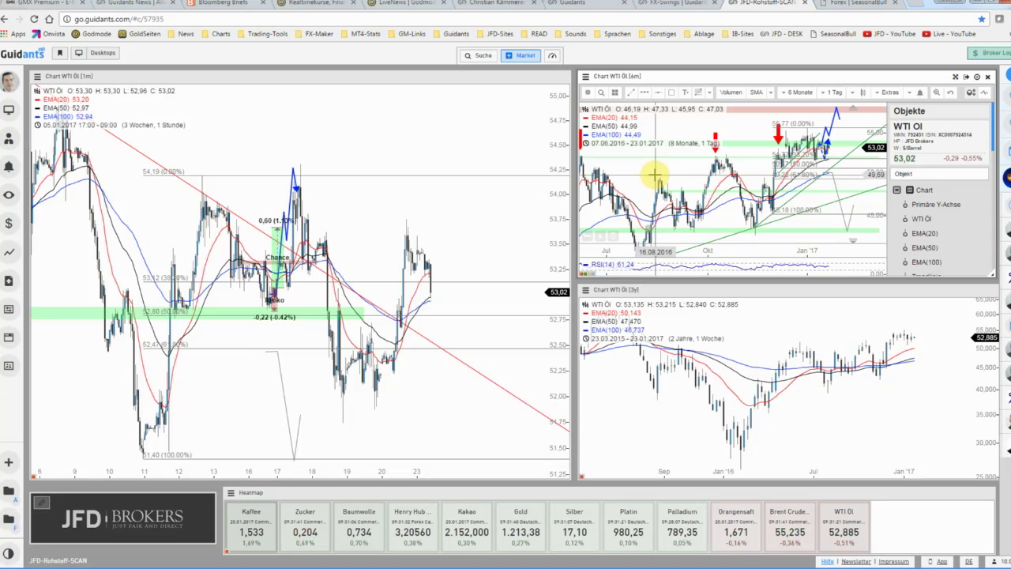
{"action": "left_click", "coordinate": [655, 174]}
Zoom the chart in and out, then reopen the 6-month chart's settings panel
{"action": "scroll", "coordinate": [289, 229], "scroll_direction": "up", "scroll_amount": 1}
{"action": "scroll", "coordinate": [289, 229], "scroll_direction": "up", "scroll_amount": 1}
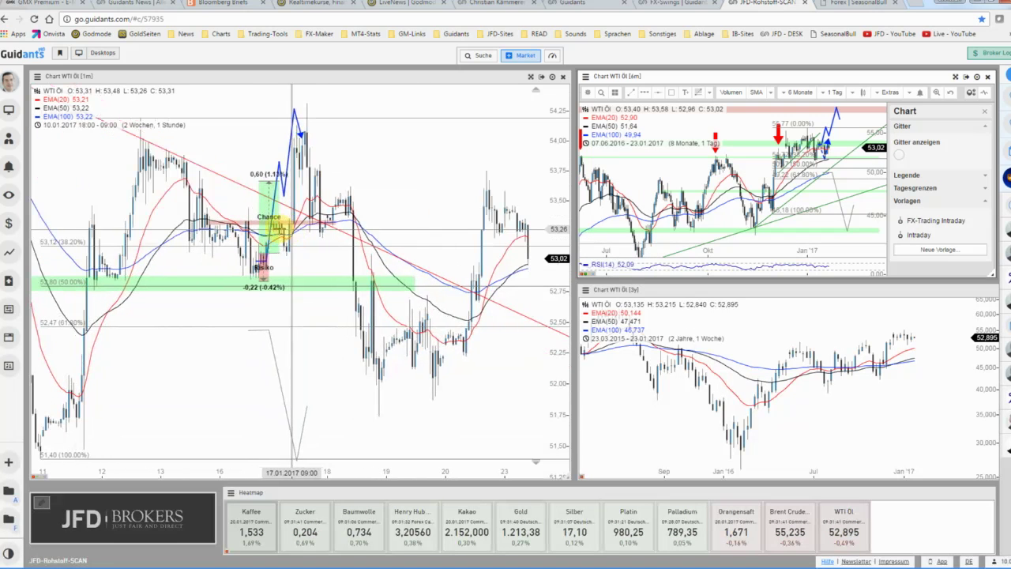
{"action": "scroll", "coordinate": [281, 226], "scroll_direction": "up", "scroll_amount": 1}
{"action": "scroll", "coordinate": [282, 226], "scroll_direction": "up", "scroll_amount": 1}
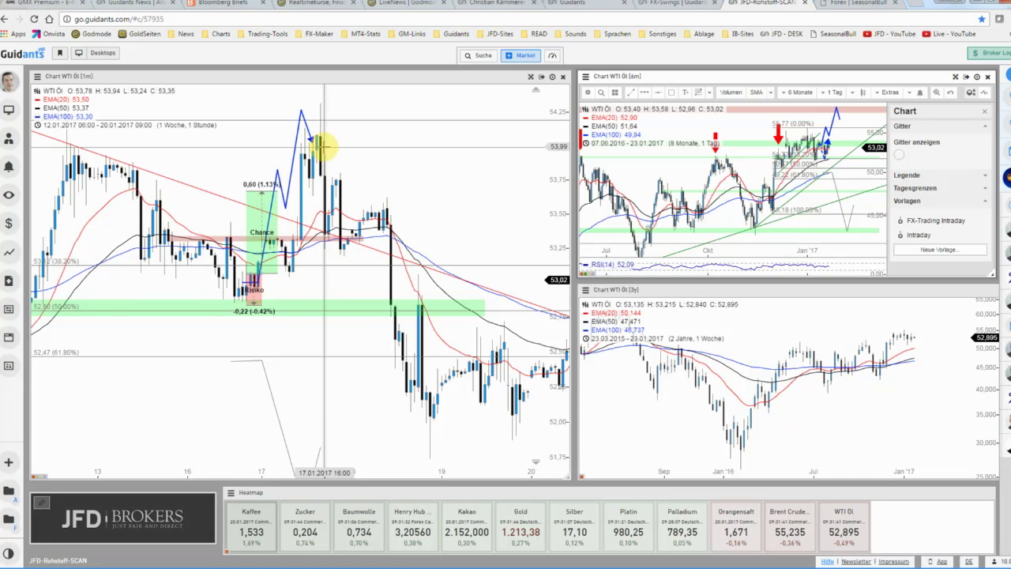
{"action": "scroll", "coordinate": [316, 144], "scroll_direction": "down", "scroll_amount": 1}
{"action": "scroll", "coordinate": [301, 145], "scroll_direction": "down", "scroll_amount": 1}
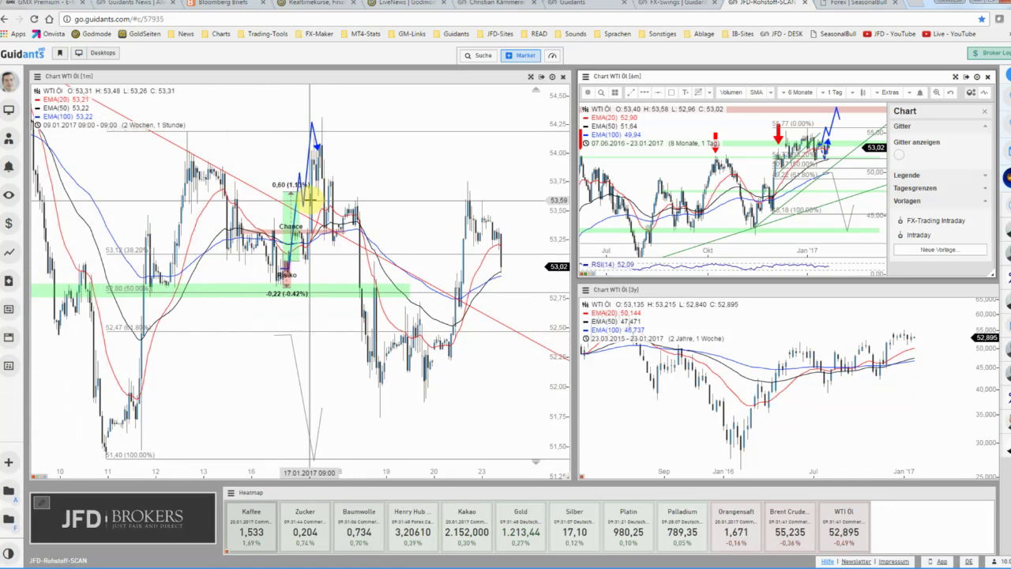
{"action": "scroll", "coordinate": [309, 198], "scroll_direction": "down", "scroll_amount": 2}
{"action": "scroll", "coordinate": [310, 199], "scroll_direction": "up", "scroll_amount": 2}
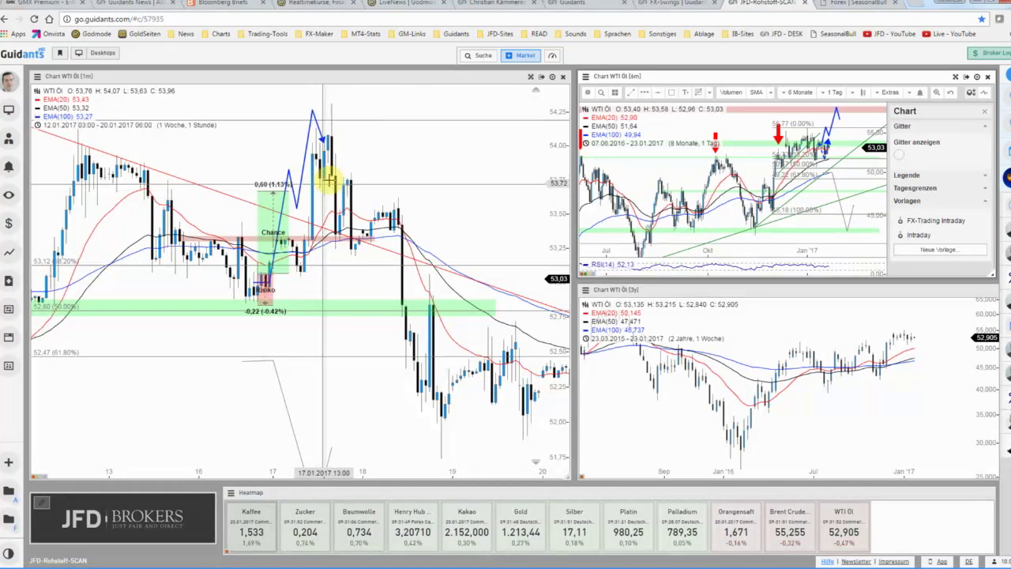
{"action": "scroll", "coordinate": [416, 194], "scroll_direction": "down", "scroll_amount": 1}
{"action": "scroll", "coordinate": [427, 191], "scroll_direction": "down", "scroll_amount": 1}
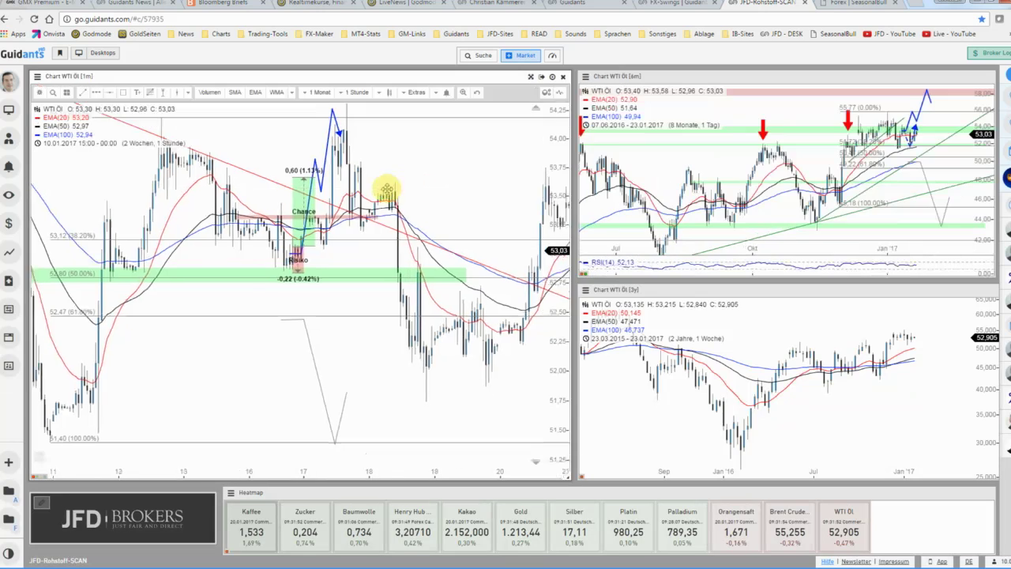
{"action": "left_click", "coordinate": [727, 168]}
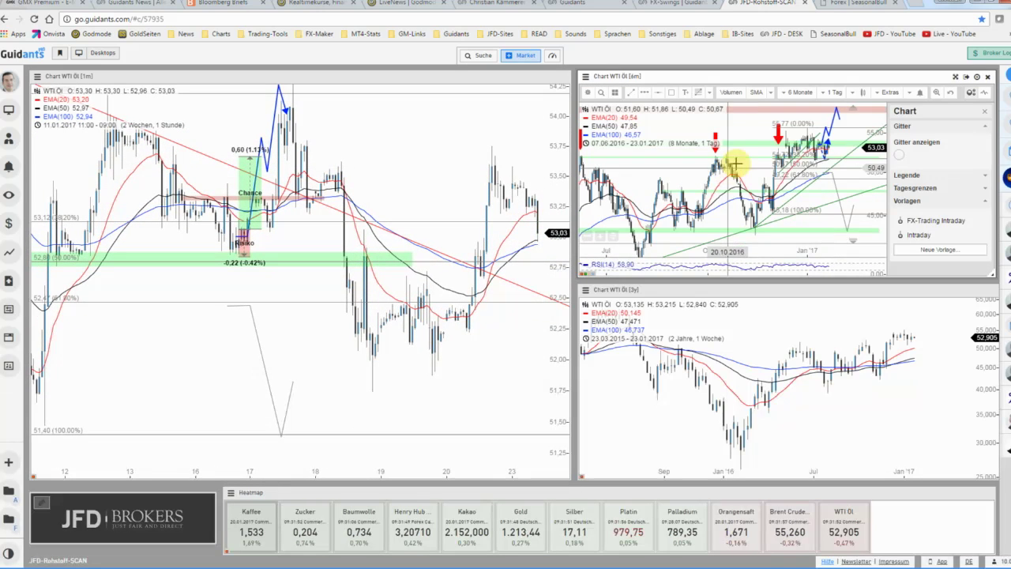
Maximize the 6-month WTI chart and zoom in and out on its daily candles
{"action": "left_click", "coordinate": [977, 77]}
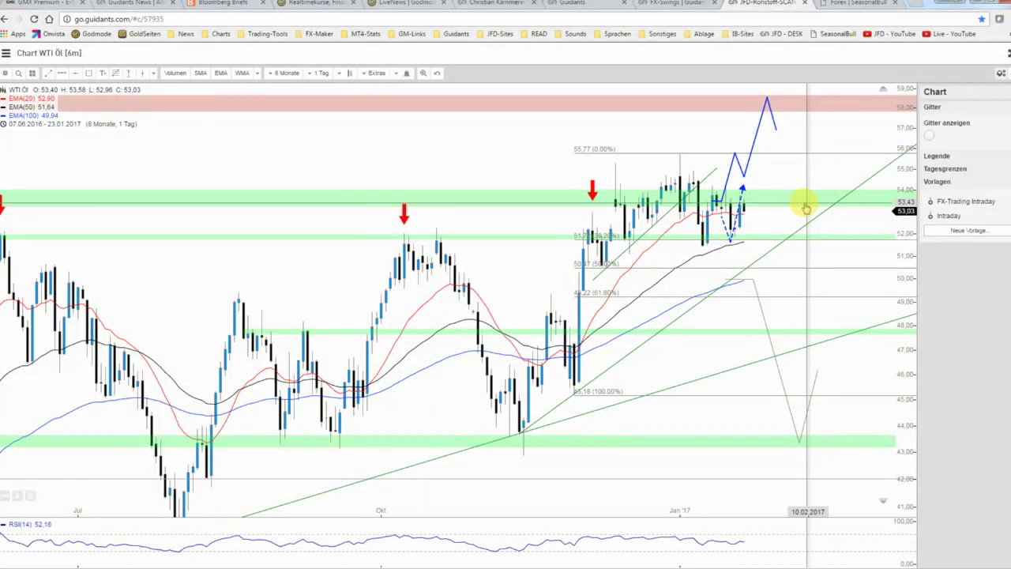
{"action": "scroll", "coordinate": [799, 203], "scroll_direction": "up", "scroll_amount": 2}
{"action": "scroll", "coordinate": [790, 204], "scroll_direction": "up", "scroll_amount": 1}
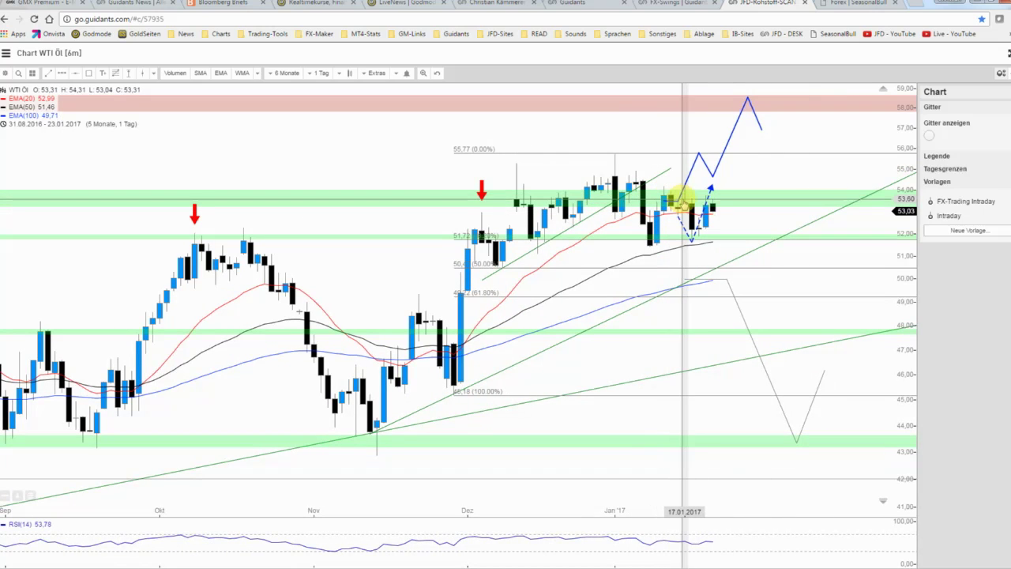
{"action": "scroll", "coordinate": [698, 204], "scroll_direction": "down", "scroll_amount": 1}
{"action": "scroll", "coordinate": [699, 204], "scroll_direction": "down", "scroll_amount": 1}
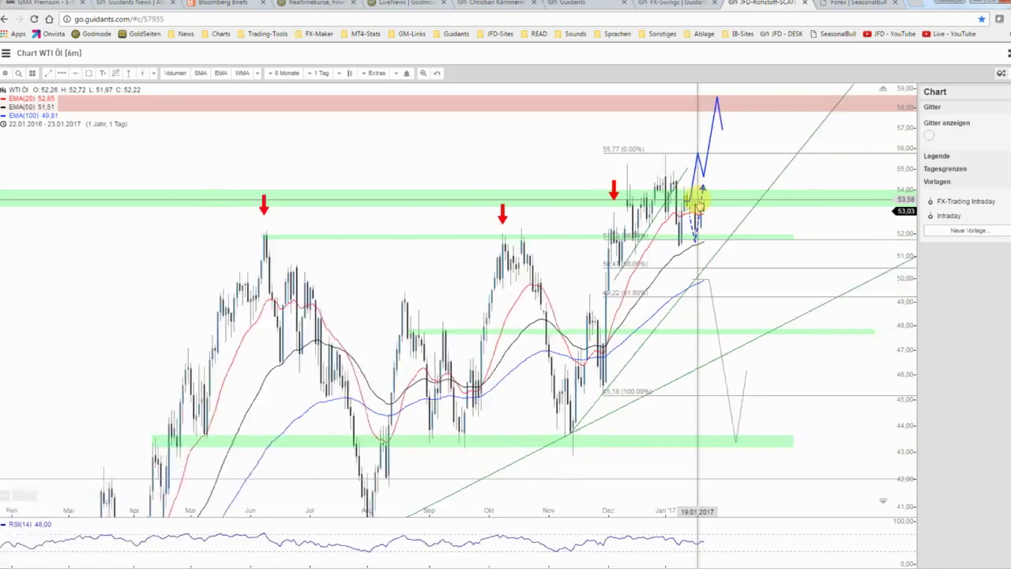
{"action": "scroll", "coordinate": [700, 204], "scroll_direction": "down", "scroll_amount": 1}
{"action": "scroll", "coordinate": [699, 204], "scroll_direction": "down", "scroll_amount": 1}
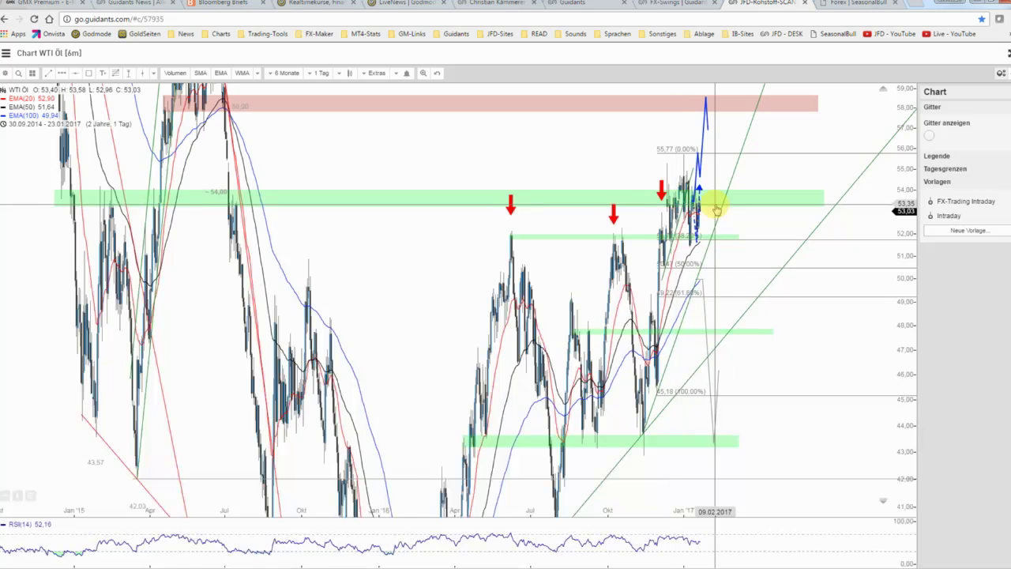
{"action": "scroll", "coordinate": [715, 207], "scroll_direction": "up", "scroll_amount": 1}
{"action": "scroll", "coordinate": [714, 207], "scroll_direction": "up", "scroll_amount": 2}
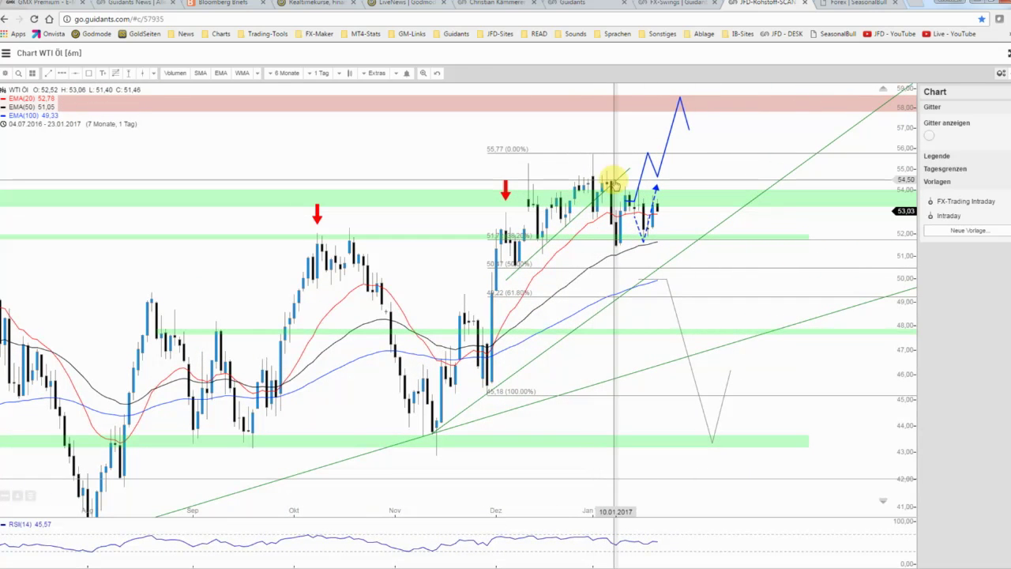
{"action": "scroll", "coordinate": [613, 181], "scroll_direction": "down", "scroll_amount": 1}
{"action": "scroll", "coordinate": [609, 176], "scroll_direction": "down", "scroll_amount": 1}
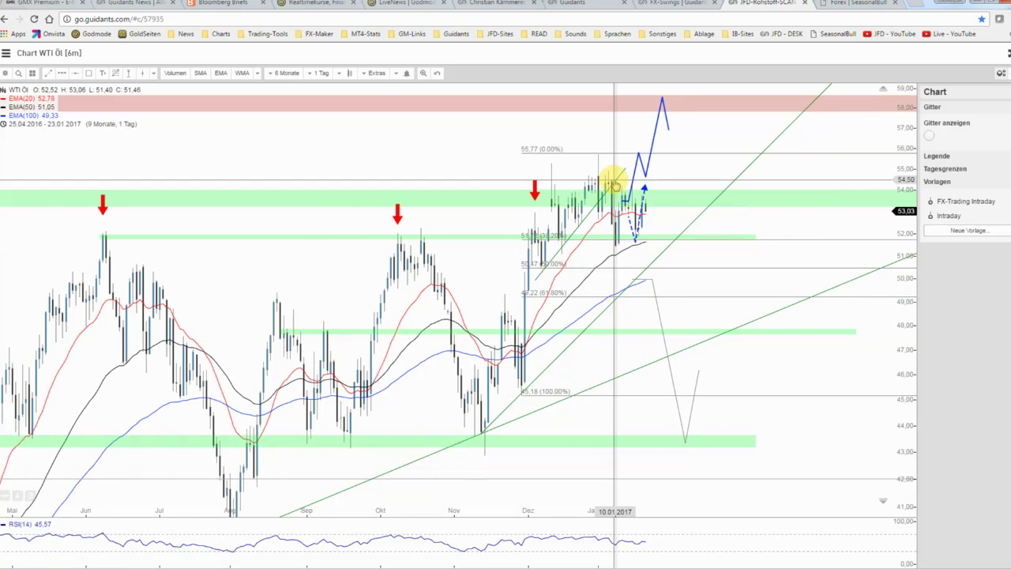
Shift the daily candles slightly right and re-zoom to inspect the recent price action
{"action": "left_click_drag", "start_coordinate": [638, 169], "coordinate": [668, 180]}
{"action": "scroll", "coordinate": [667, 181], "scroll_direction": "down", "scroll_amount": 1}
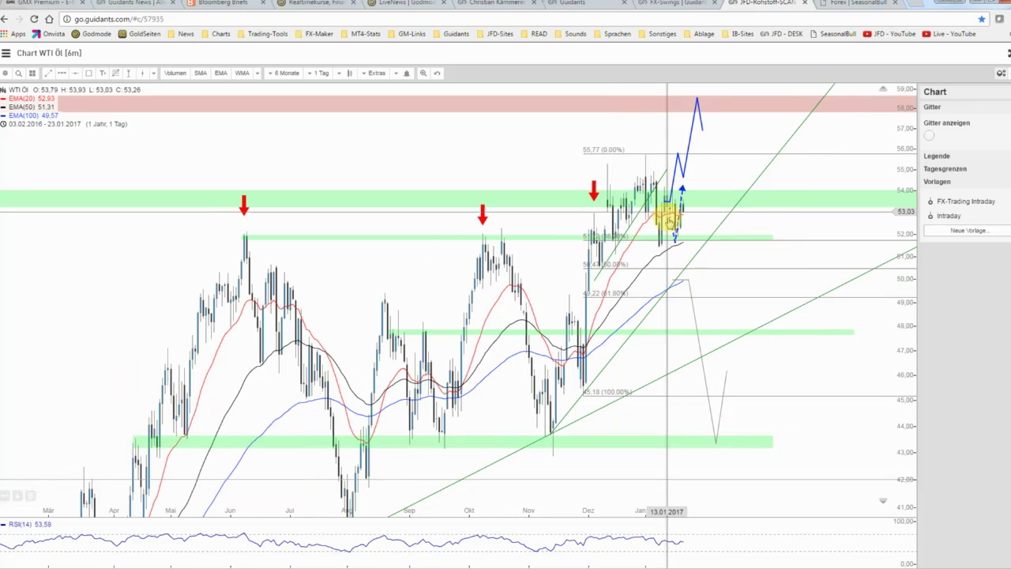
{"action": "scroll", "coordinate": [668, 214], "scroll_direction": "up", "scroll_amount": 1}
{"action": "scroll", "coordinate": [667, 215], "scroll_direction": "up", "scroll_amount": 2}
{"action": "scroll", "coordinate": [667, 215], "scroll_direction": "up", "scroll_amount": 2}
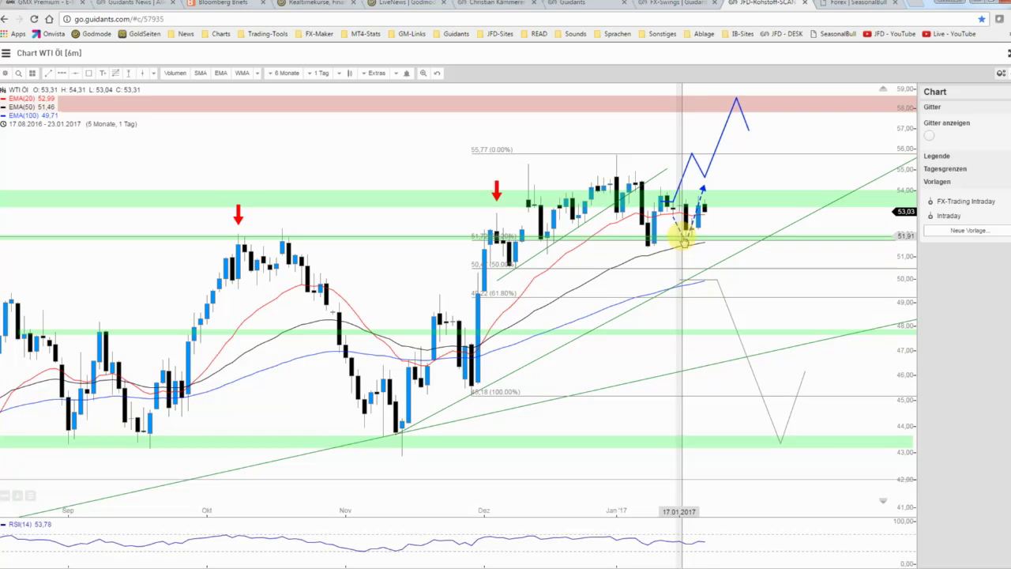
{"action": "scroll", "coordinate": [684, 237], "scroll_direction": "down", "scroll_amount": 1}
{"action": "scroll", "coordinate": [683, 237], "scroll_direction": "down", "scroll_amount": 1}
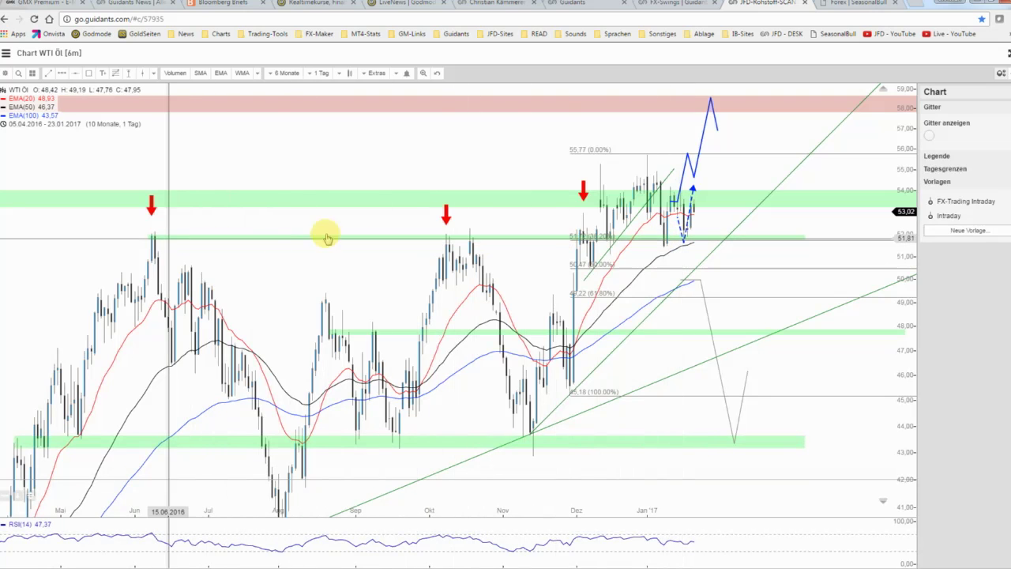
{"action": "scroll", "coordinate": [705, 245], "scroll_direction": "up", "scroll_amount": 1}
{"action": "scroll", "coordinate": [672, 243], "scroll_direction": "up", "scroll_amount": 1}
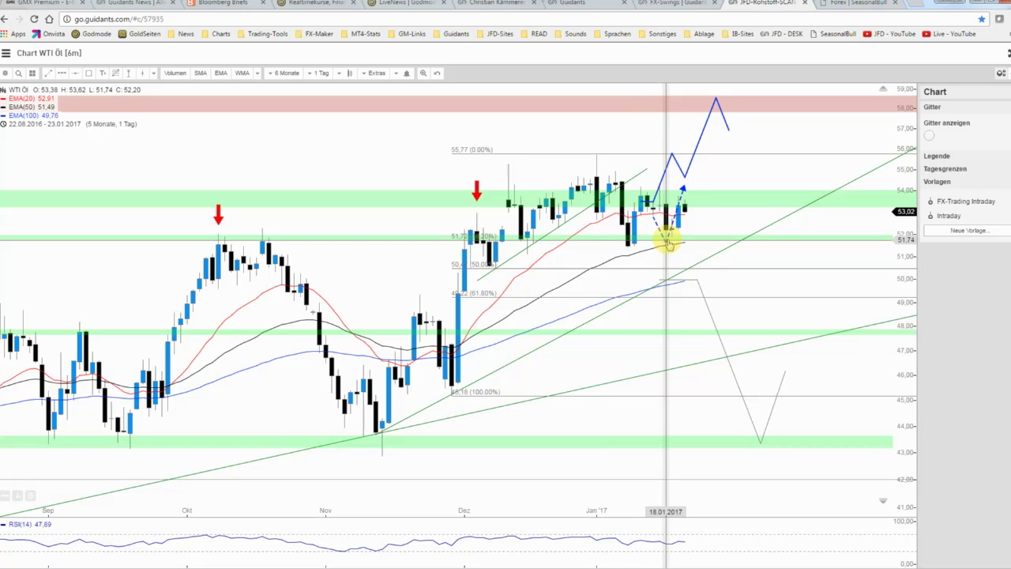
{"action": "scroll", "coordinate": [677, 231], "scroll_direction": "up", "scroll_amount": 1}
{"action": "scroll", "coordinate": [684, 229], "scroll_direction": "up", "scroll_amount": 1}
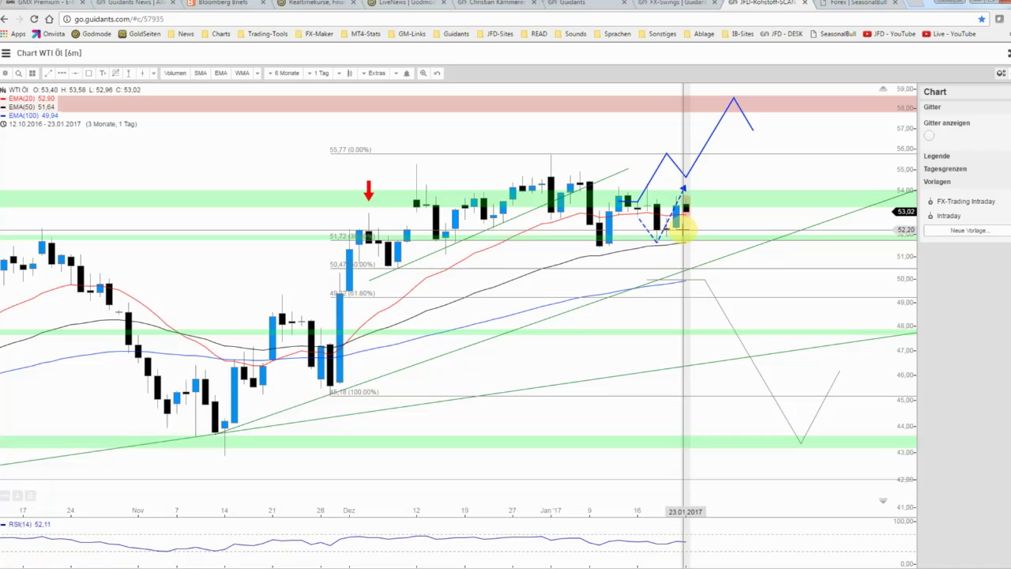
{"action": "scroll", "coordinate": [683, 229], "scroll_direction": "down", "scroll_amount": 2}
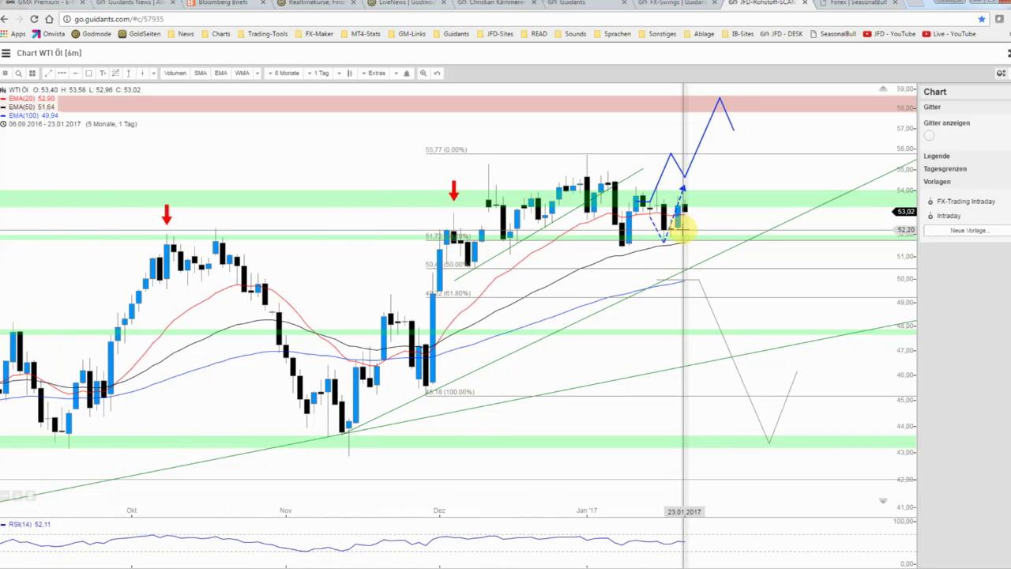
Move the blue projected path into early February at a higher price level
{"action": "left_click", "coordinate": [692, 167]}
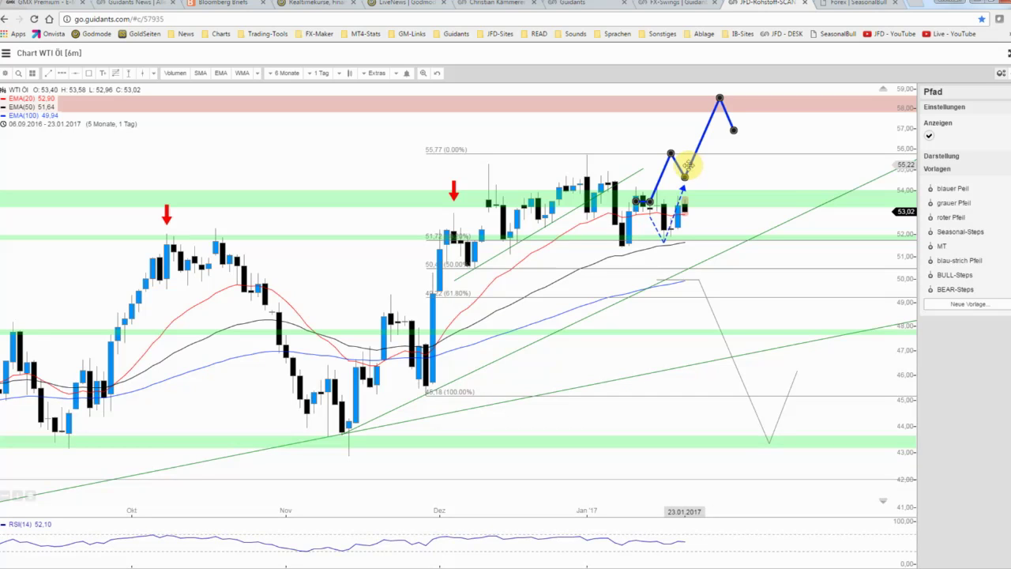
{"action": "left_click_drag", "start_coordinate": [687, 166], "coordinate": [734, 163]}
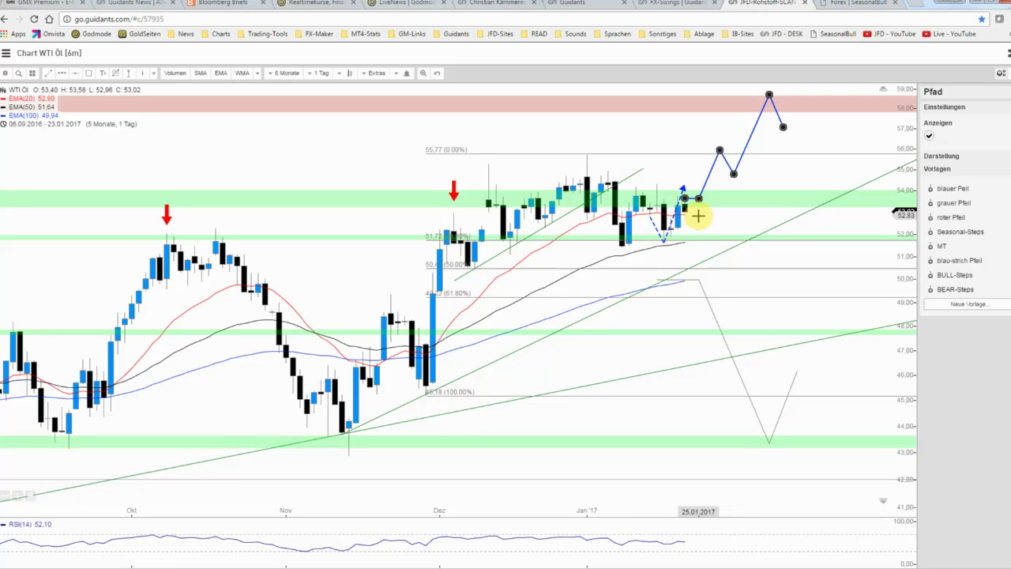
{"action": "left_click_drag", "start_coordinate": [707, 175], "coordinate": [708, 161]}
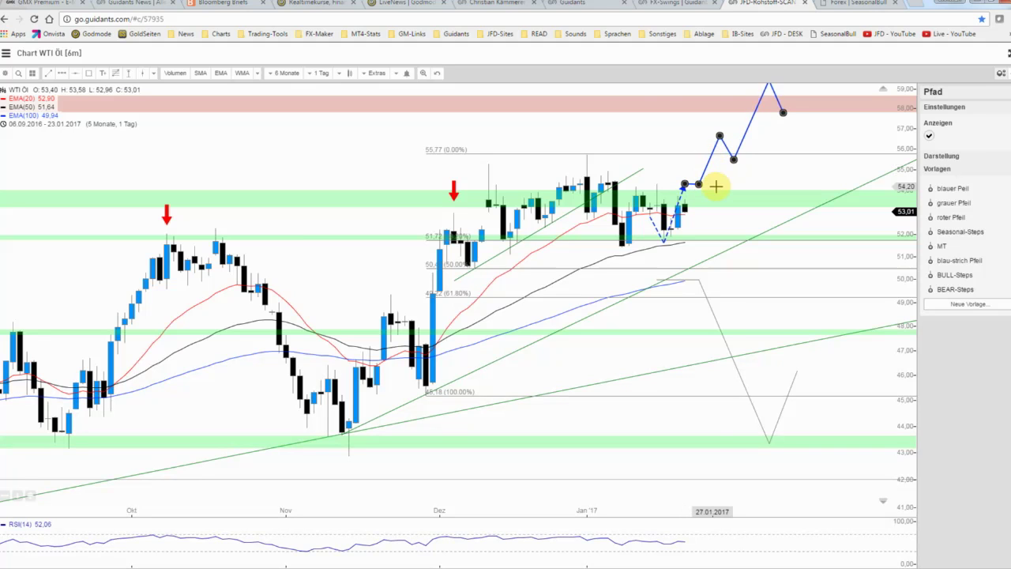
{"action": "left_click", "coordinate": [679, 183]}
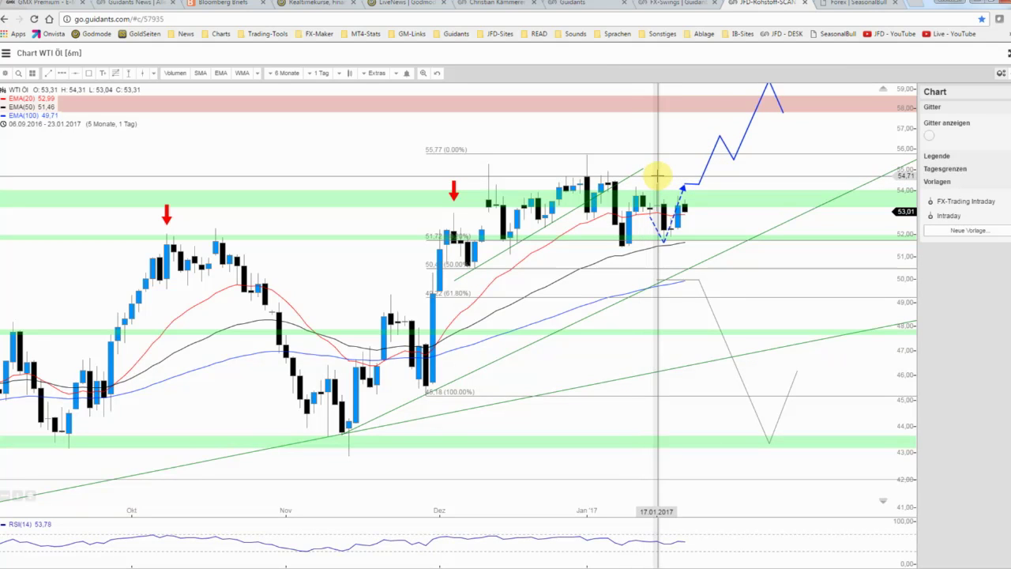
{"action": "scroll", "coordinate": [656, 175], "scroll_direction": "up", "scroll_amount": 2}
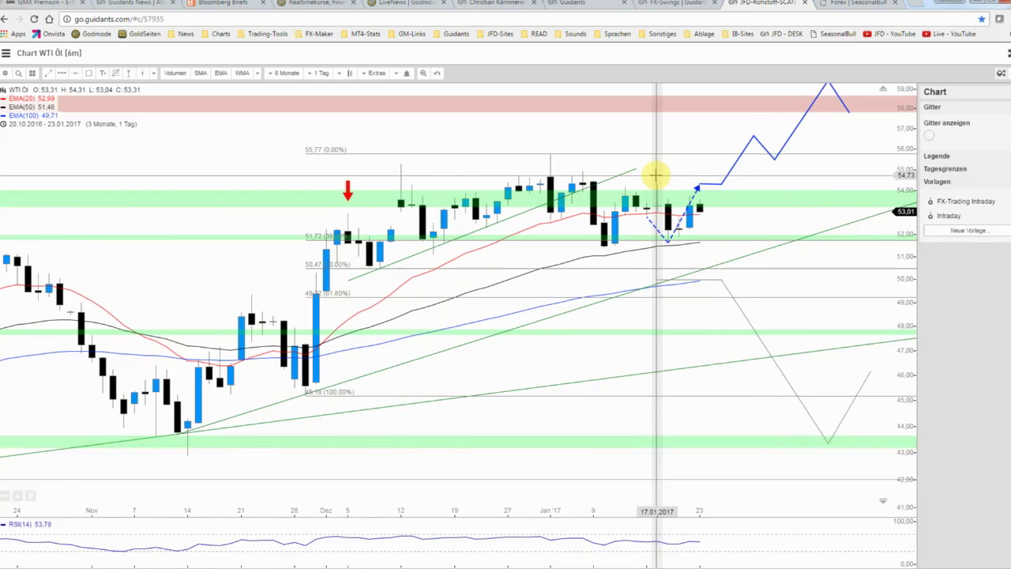
{"action": "scroll", "coordinate": [655, 176], "scroll_direction": "down", "scroll_amount": 1}
{"action": "scroll", "coordinate": [664, 175], "scroll_direction": "down", "scroll_amount": 1}
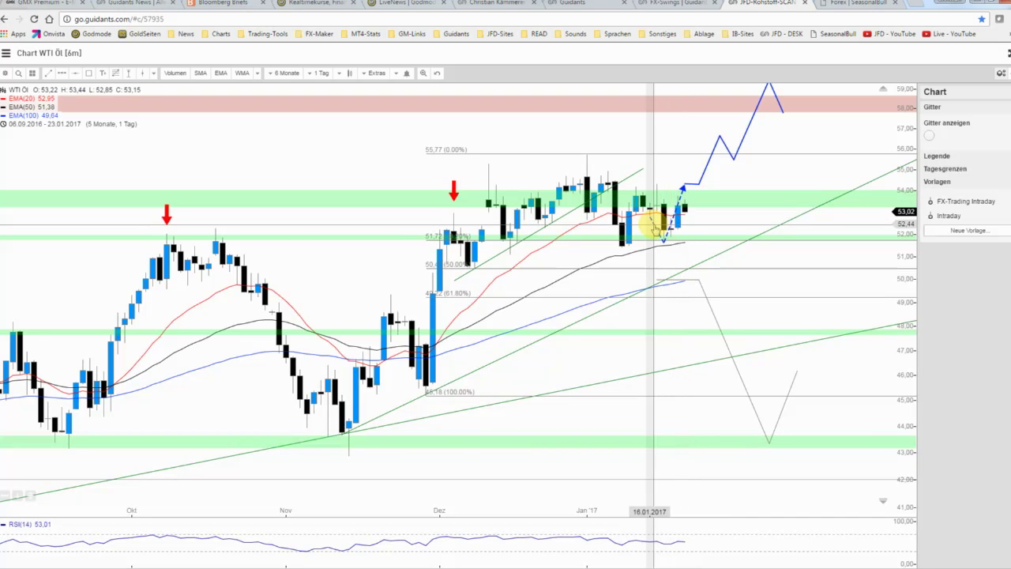
Delete the dashed blue path segment with Löschen from its Pfad menu
{"action": "right_click", "coordinate": [655, 228]}
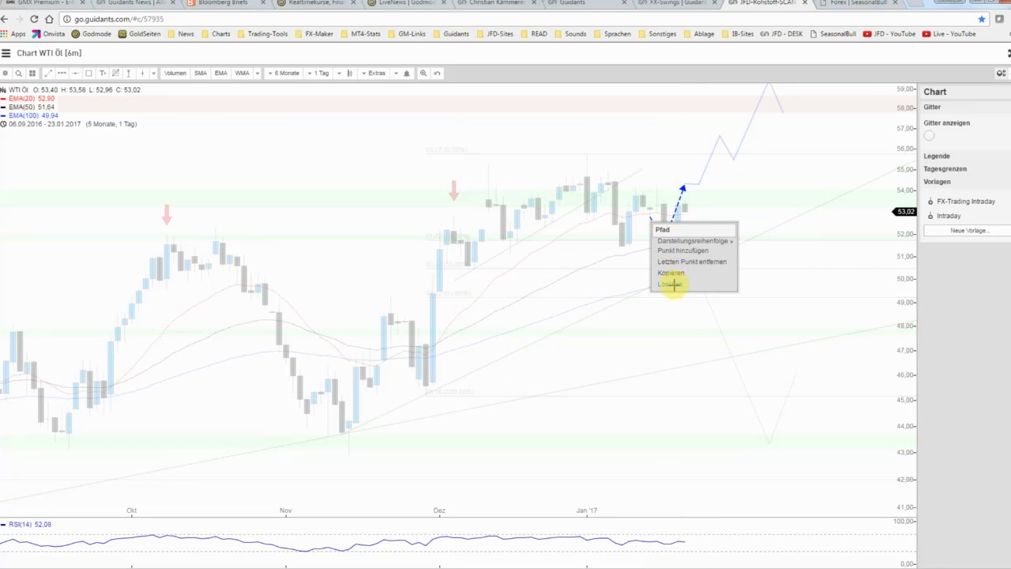
{"action": "left_click", "coordinate": [671, 284]}
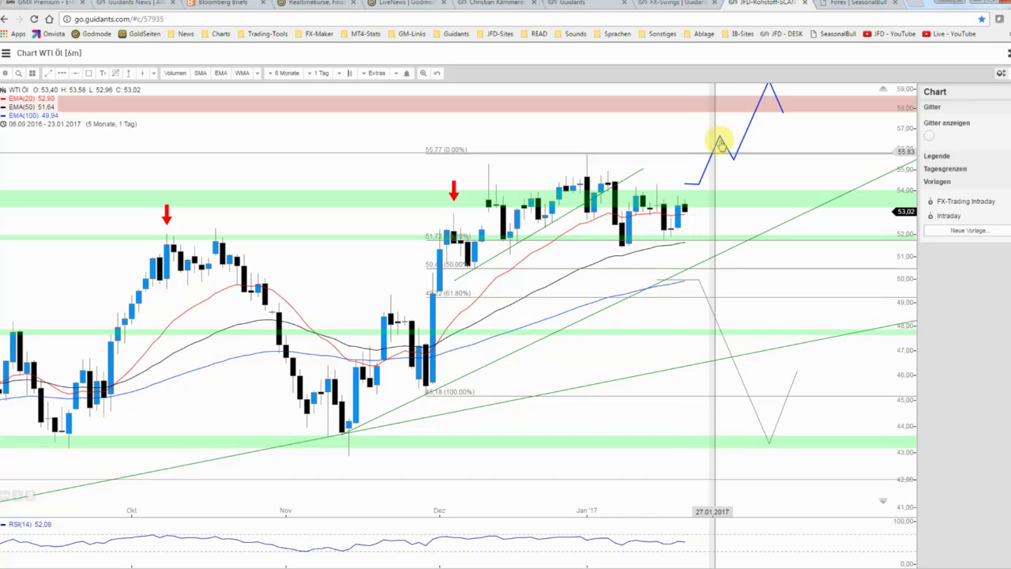
{"action": "left_click_drag", "start_coordinate": [769, 160], "coordinate": [779, 171]}
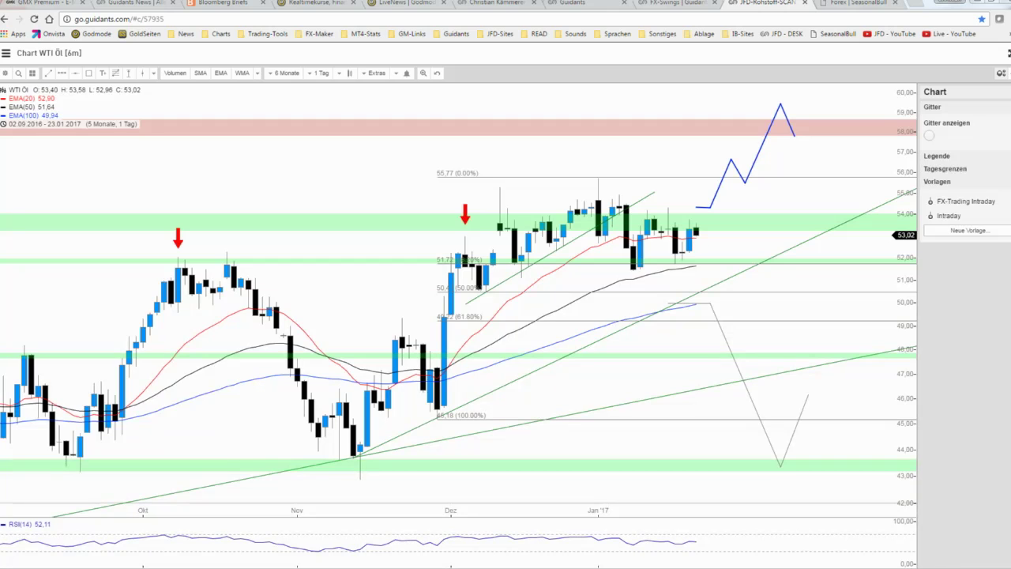
Show the WTI Crude Oil seasonality window and the Bullish (63.6%) forecast window over the chart
{"action": "key", "text": "alt+Tab"}
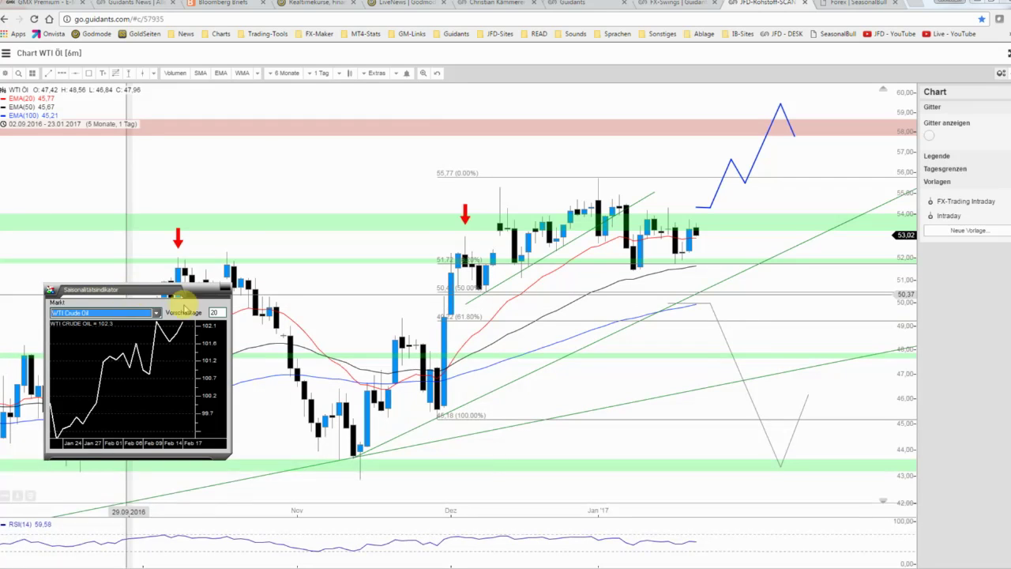
{"action": "left_click_drag", "start_coordinate": [184, 305], "coordinate": [578, 324]}
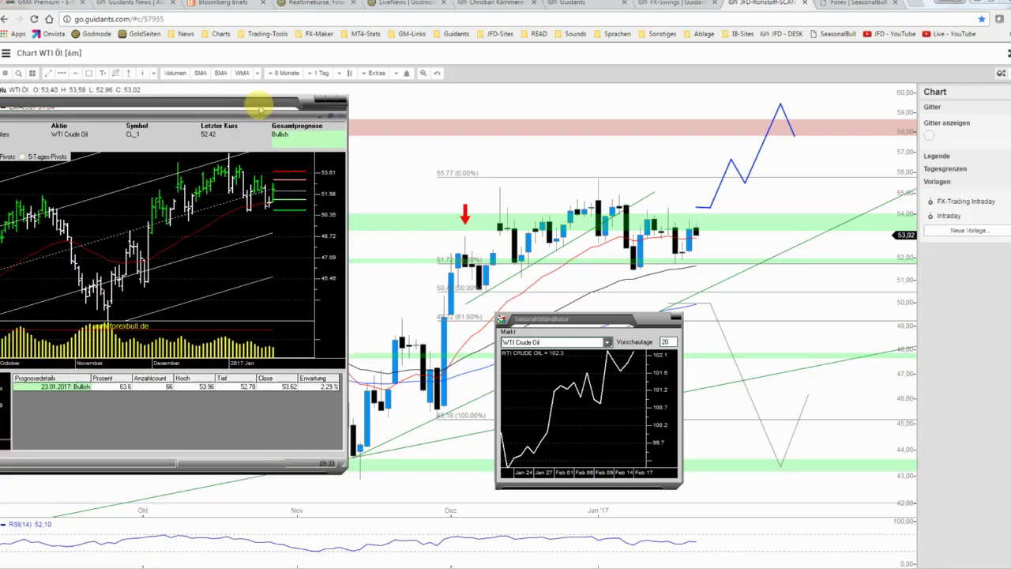
{"action": "left_click_drag", "start_coordinate": [262, 103], "coordinate": [305, 109]}
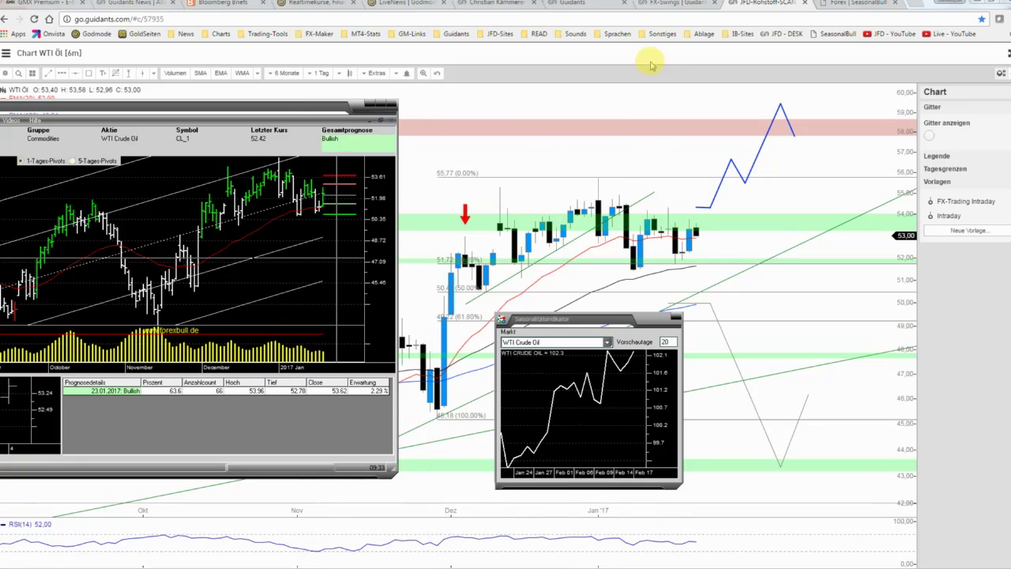
Open the 23.01.2017 Guidants News calendar and highlight the CA: Großhandelsumsatz November m/m event
{"action": "left_click", "coordinate": [591, 8]}
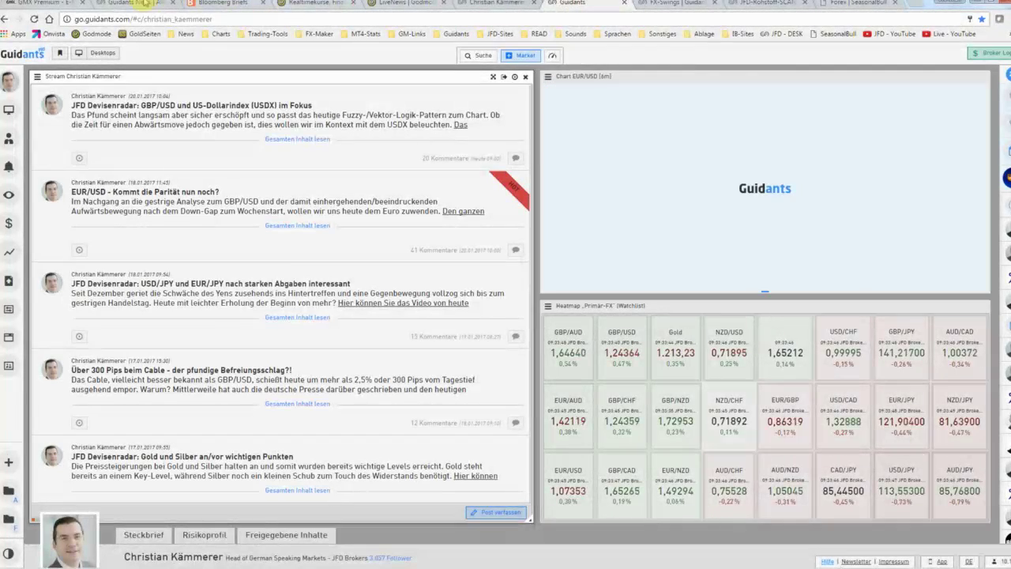
{"action": "left_click", "coordinate": [122, 3]}
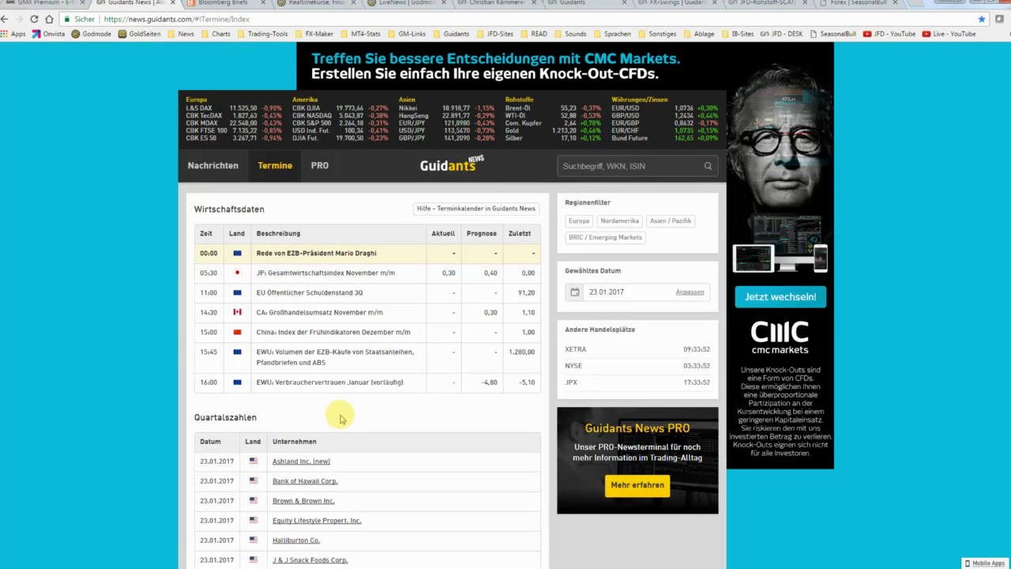
{"action": "left_click_drag", "start_coordinate": [392, 312], "coordinate": [254, 310]}
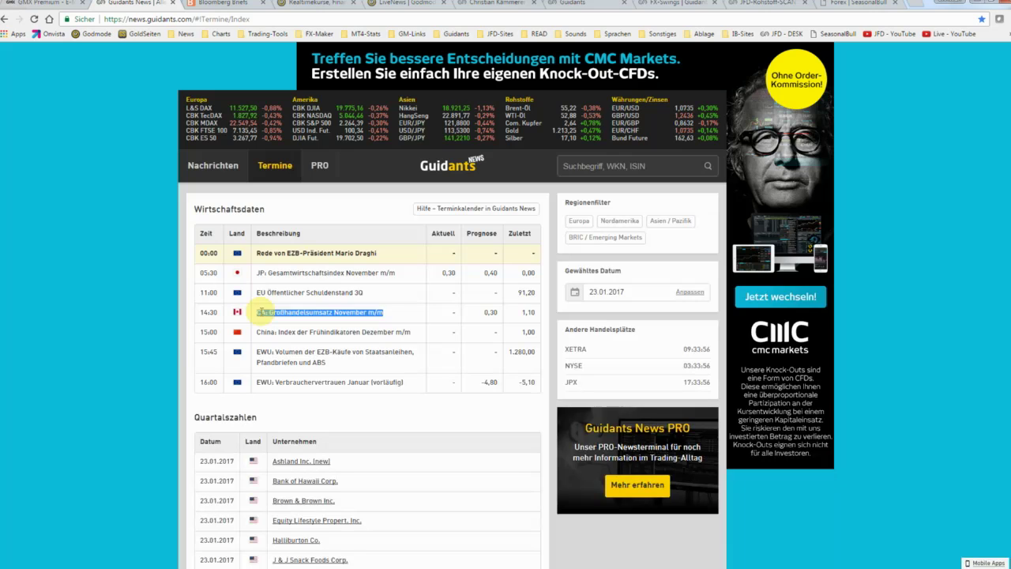
{"action": "left_click", "coordinate": [260, 312]}
{"action": "left_click_drag", "start_coordinate": [260, 312], "coordinate": [368, 312]}
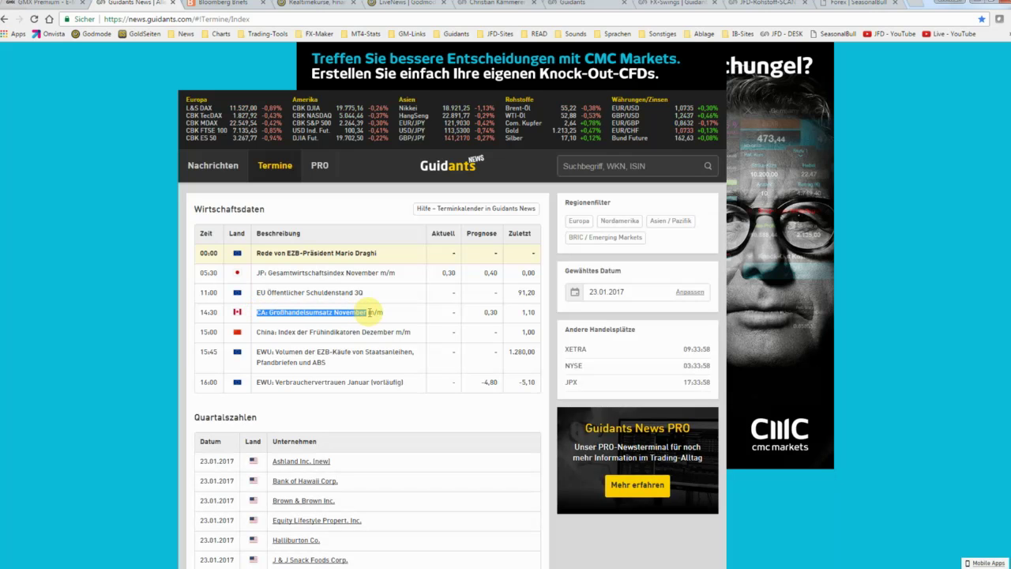
{"action": "left_click", "coordinate": [368, 312]}
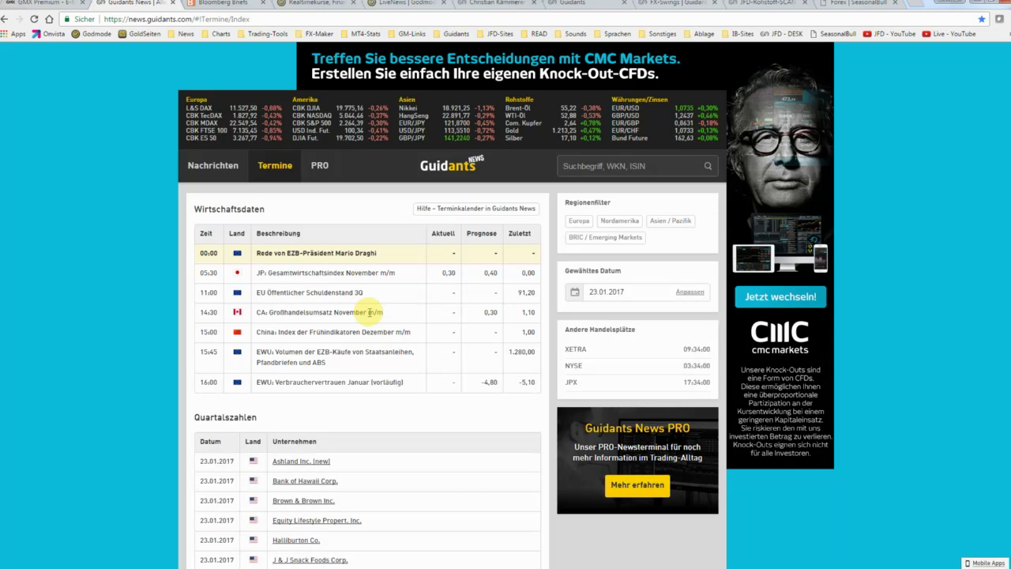
{"action": "left_click_drag", "start_coordinate": [384, 312], "coordinate": [260, 312]}
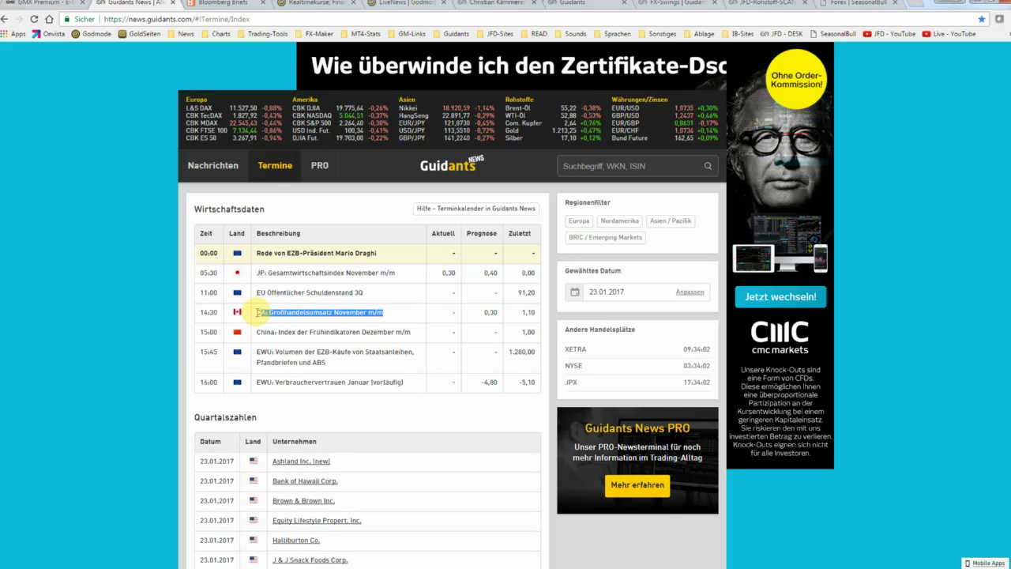
{"action": "left_click", "coordinate": [258, 312]}
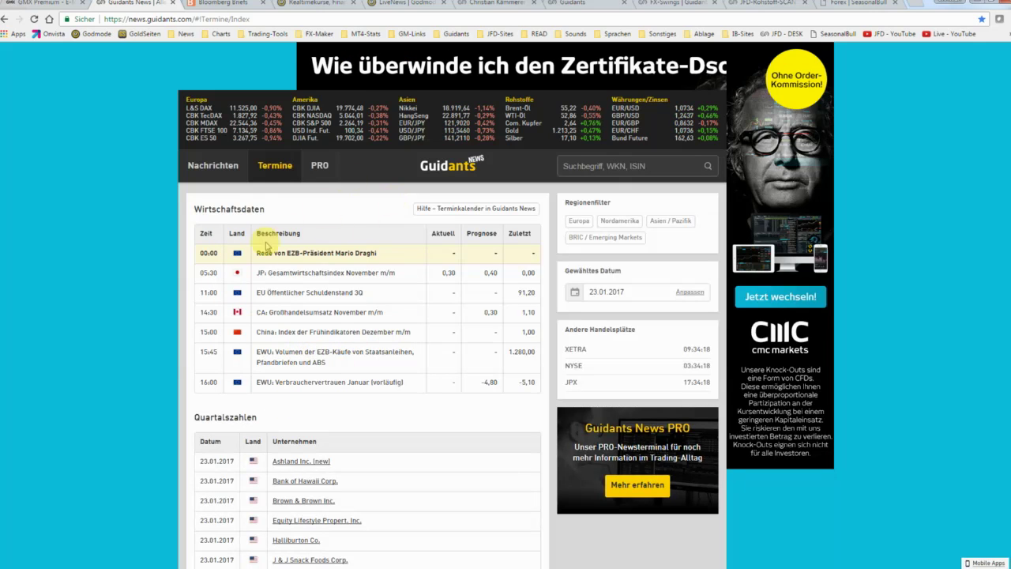
{"action": "left_click_drag", "start_coordinate": [267, 312], "coordinate": [365, 312]}
{"action": "left_click", "coordinate": [365, 312]}
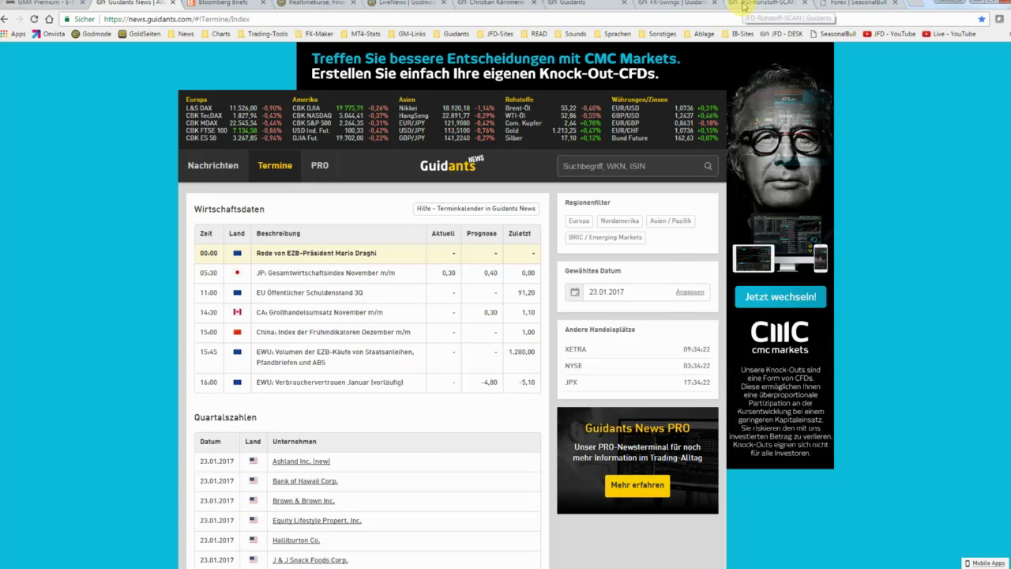
Return to the zoomed-out WTI chart with the SeasonalBull windows, then switch to FX-Swings
{"action": "left_click", "coordinate": [742, 7]}
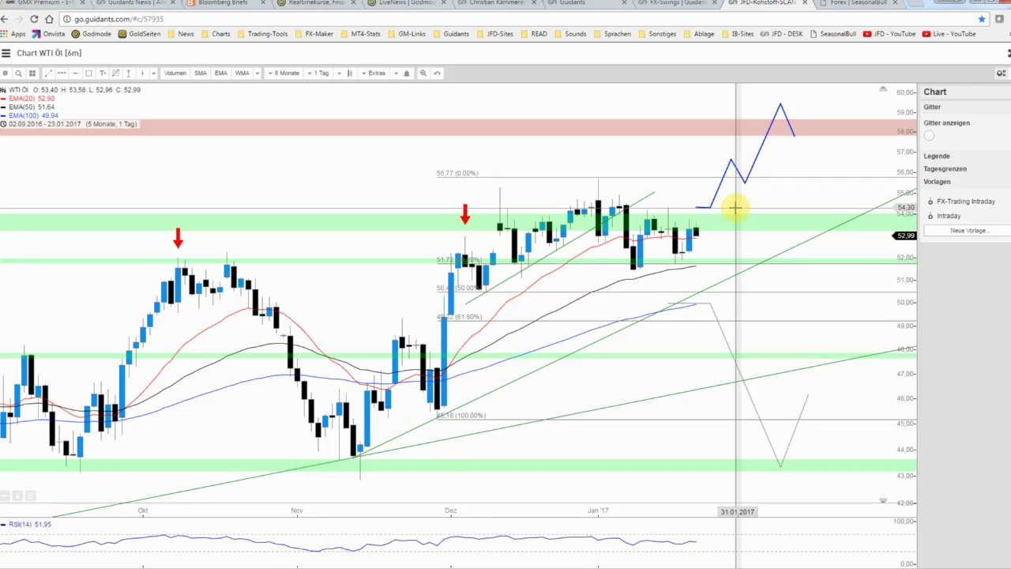
{"action": "scroll", "coordinate": [734, 207], "scroll_direction": "down", "scroll_amount": 2}
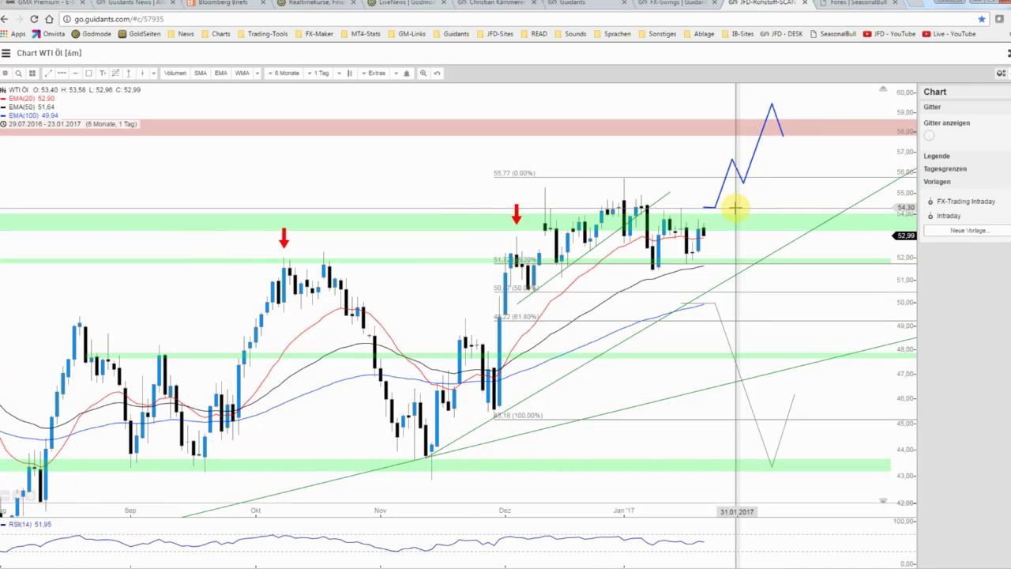
{"action": "scroll", "coordinate": [735, 208], "scroll_direction": "down", "scroll_amount": 2}
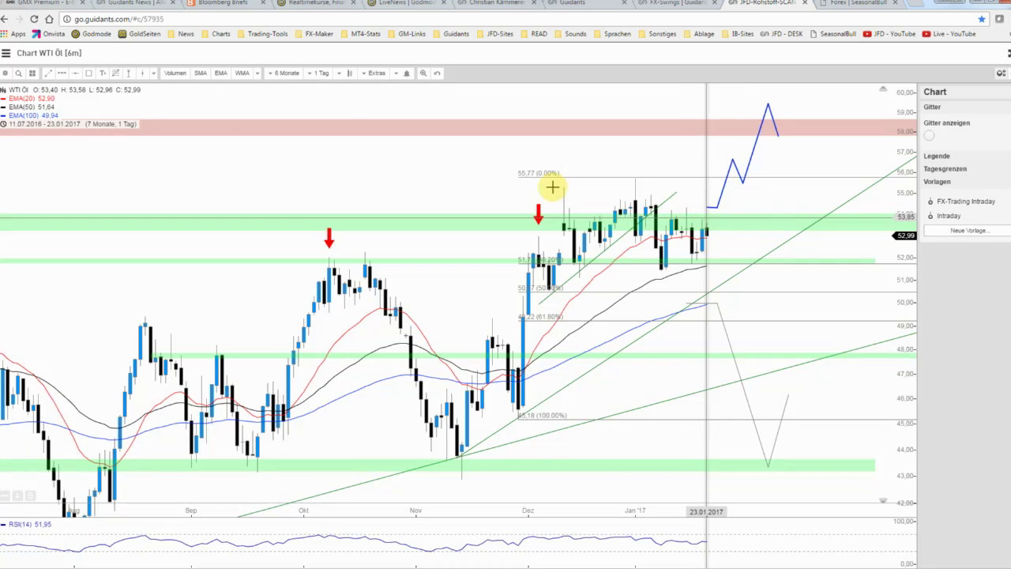
{"action": "key", "text": "alt+Tab"}
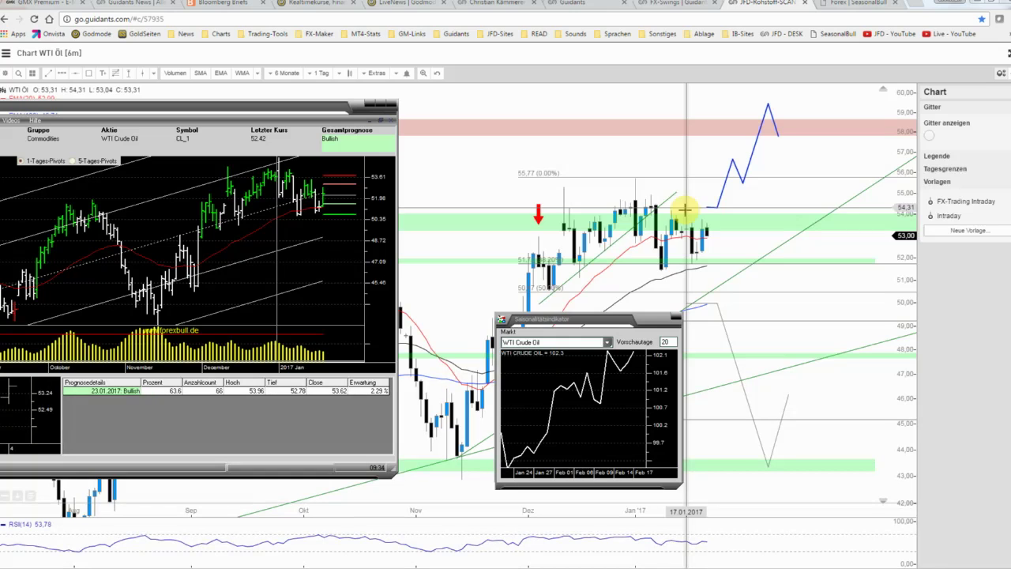
{"action": "left_click", "coordinate": [677, 7]}
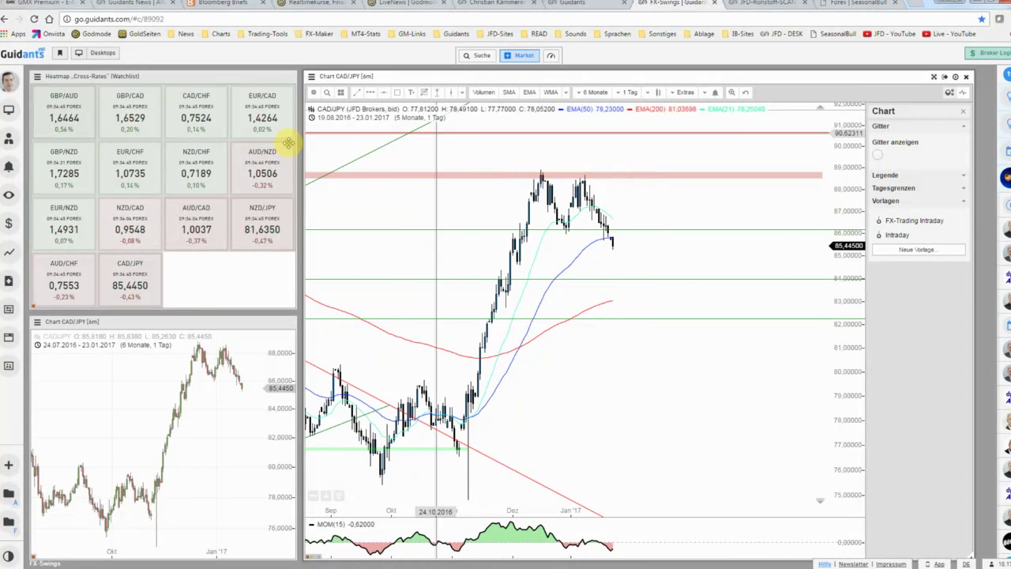
Load CAD/CHF into both charts and maximize the CAD/CHF chart
{"action": "left_click", "coordinate": [313, 93]}
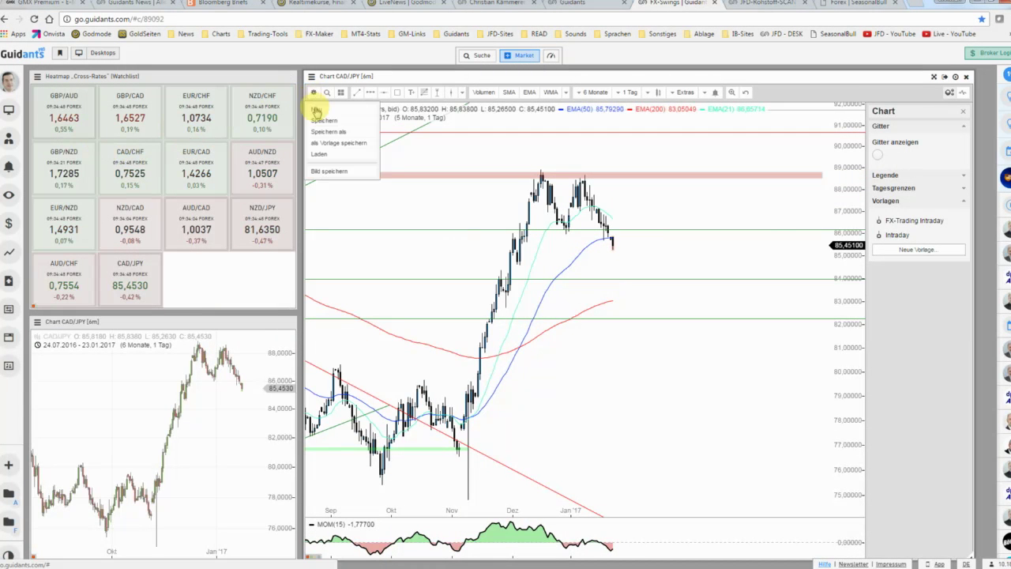
{"action": "left_click", "coordinate": [322, 121]}
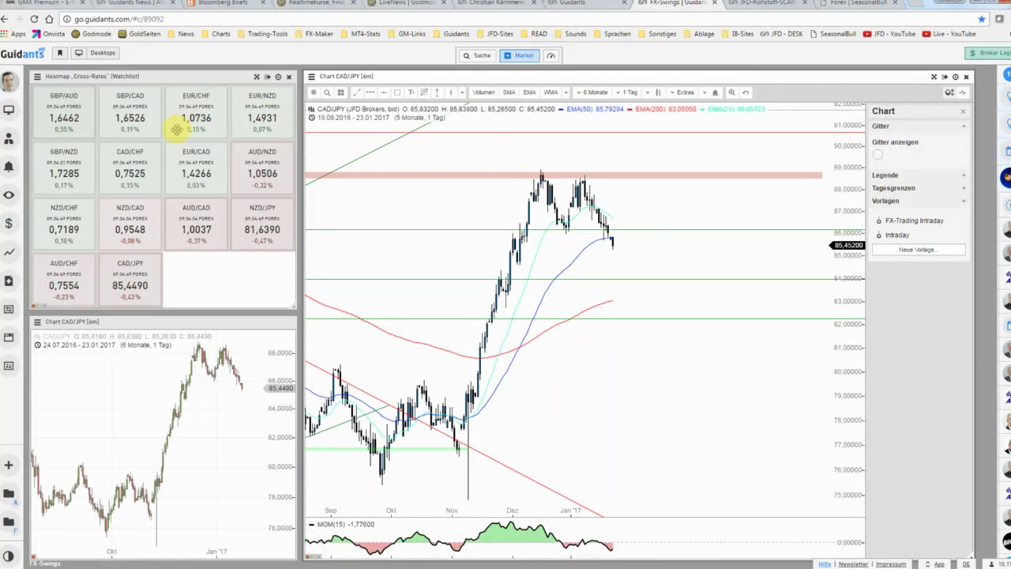
{"action": "left_click", "coordinate": [138, 178]}
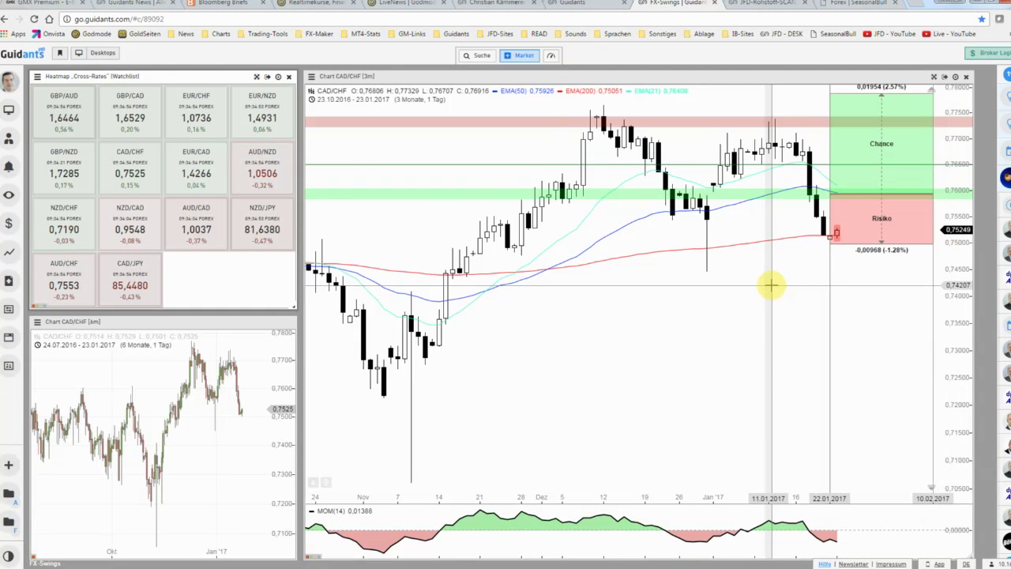
{"action": "left_click_drag", "start_coordinate": [749, 295], "coordinate": [711, 308]}
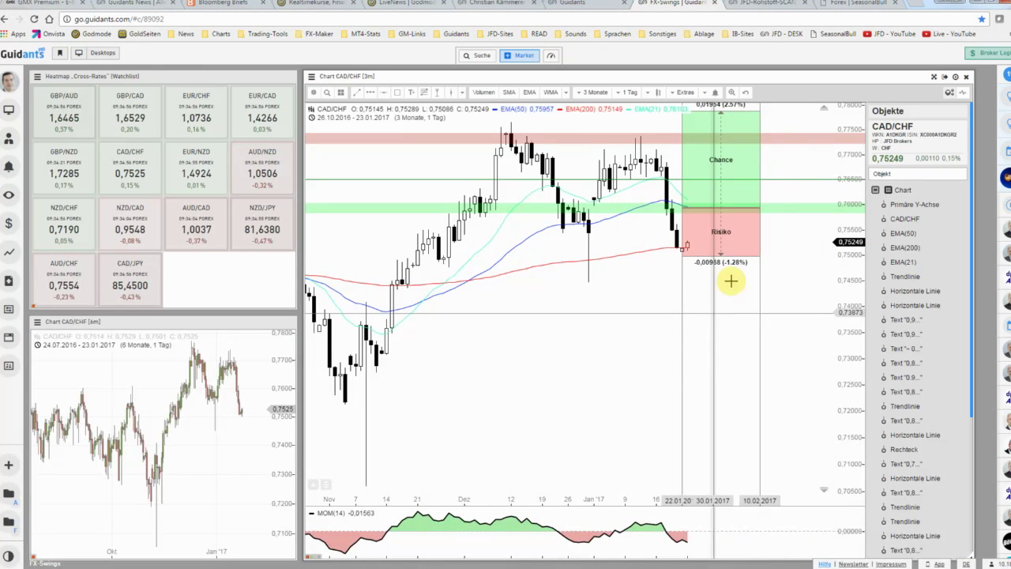
{"action": "left_click", "coordinate": [935, 79]}
Zoom the CAD/CHF chart to about six months, recenter it, and show the CADCHF seasonal report
{"action": "scroll", "coordinate": [853, 154], "scroll_direction": "down", "scroll_amount": 2}
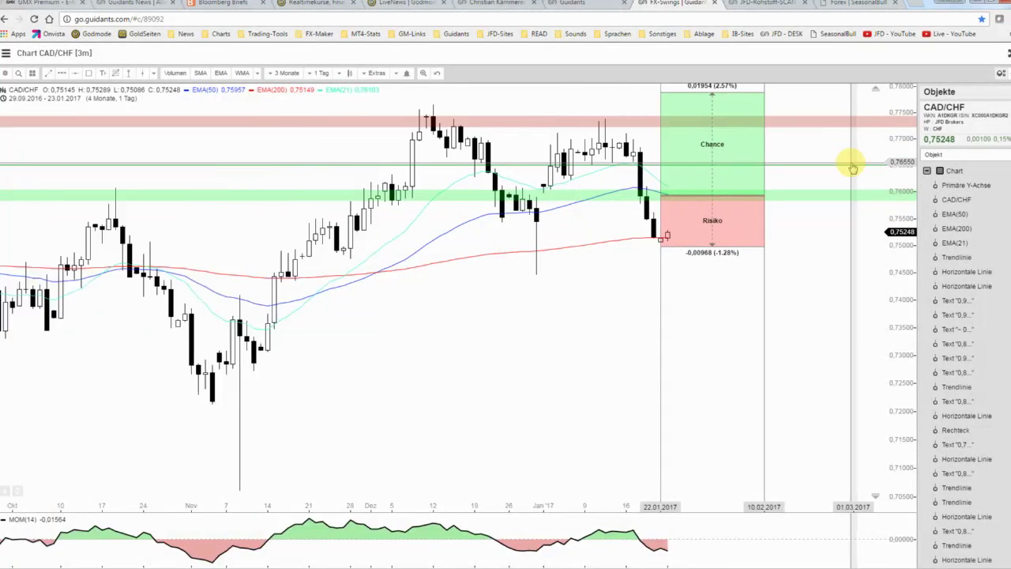
{"action": "scroll", "coordinate": [852, 163], "scroll_direction": "down", "scroll_amount": 2}
{"action": "scroll", "coordinate": [853, 166], "scroll_direction": "down", "scroll_amount": 2}
{"action": "scroll", "coordinate": [851, 162], "scroll_direction": "down", "scroll_amount": 2}
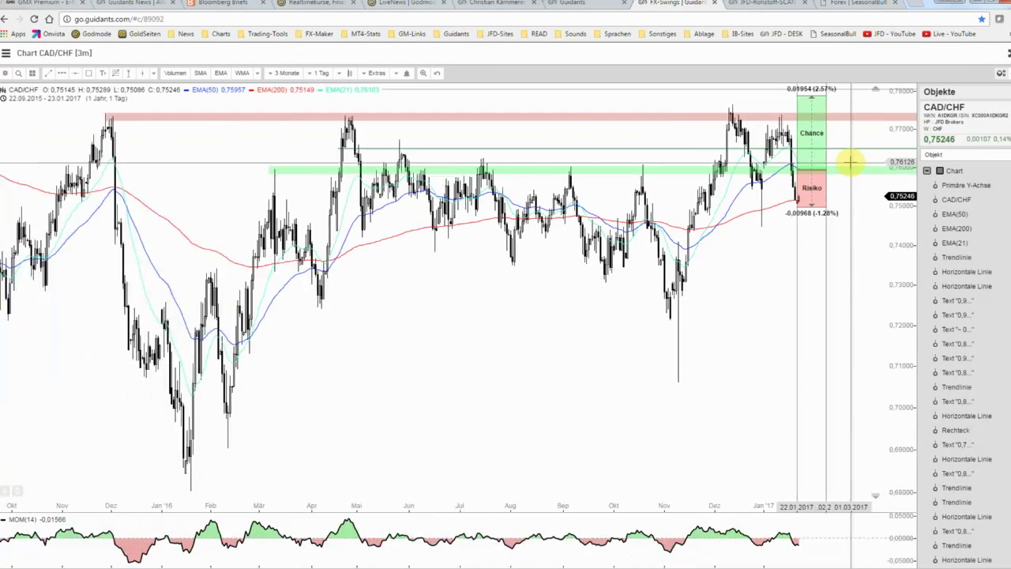
{"action": "left_click_drag", "start_coordinate": [879, 121], "coordinate": [864, 163]}
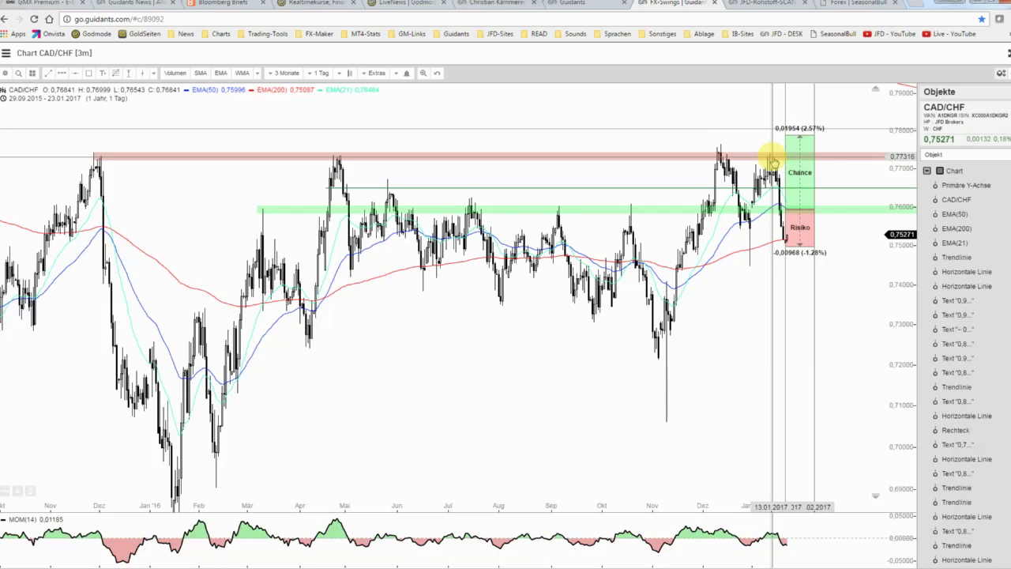
{"action": "scroll", "coordinate": [773, 161], "scroll_direction": "up", "scroll_amount": 2}
{"action": "scroll", "coordinate": [774, 161], "scroll_direction": "up", "scroll_amount": 1}
{"action": "scroll", "coordinate": [777, 162], "scroll_direction": "up", "scroll_amount": 1}
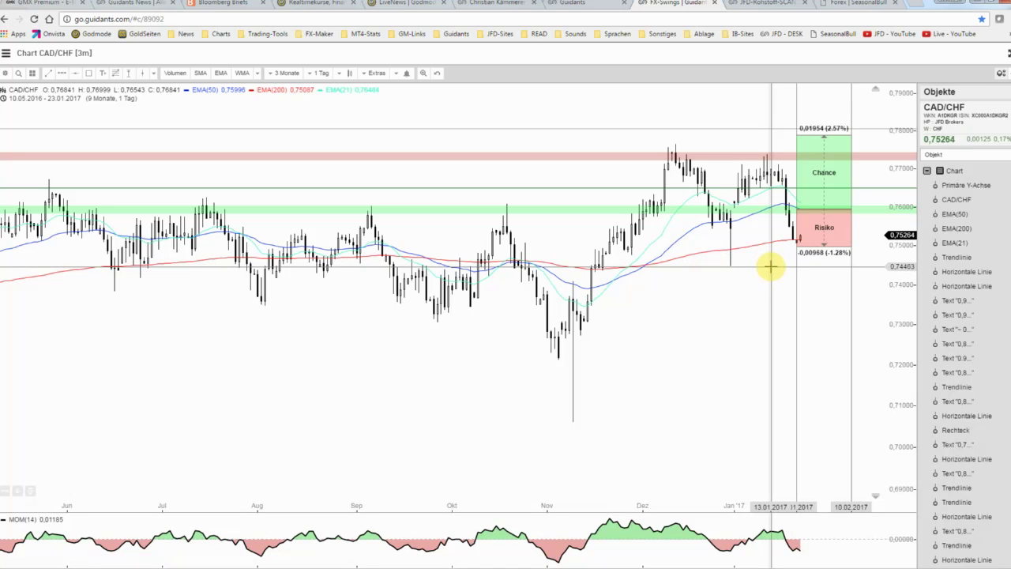
{"action": "scroll", "coordinate": [762, 262], "scroll_direction": "up", "scroll_amount": 3}
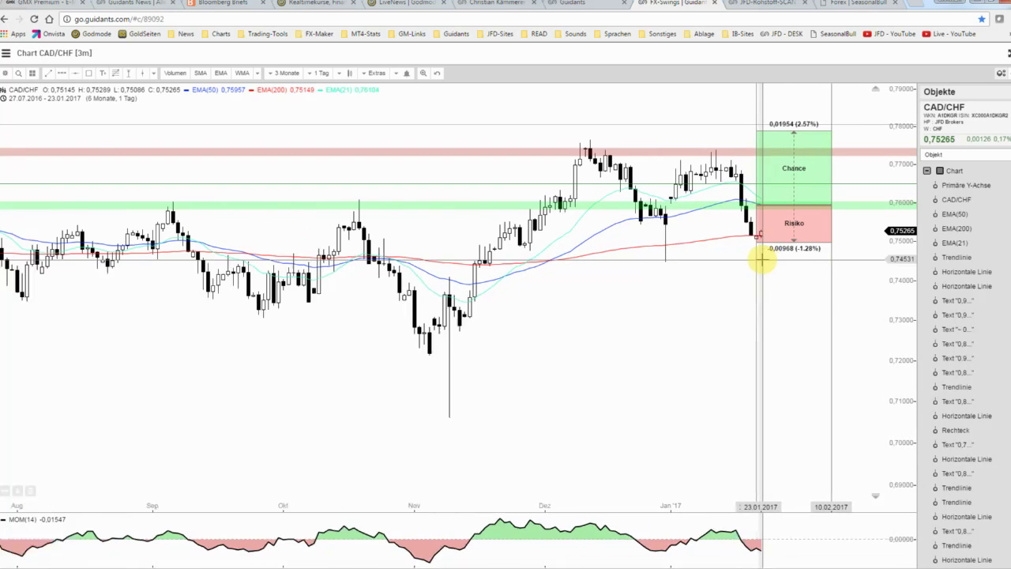
{"action": "mouse_move", "coordinate": [853, 193]}
{"action": "left_mouse_down"}
{"action": "mouse_move", "coordinate": [868, 245]}
{"action": "mouse_move", "coordinate": [875, 188]}
{"action": "mouse_move", "coordinate": [856, 216]}
{"action": "left_mouse_up"}
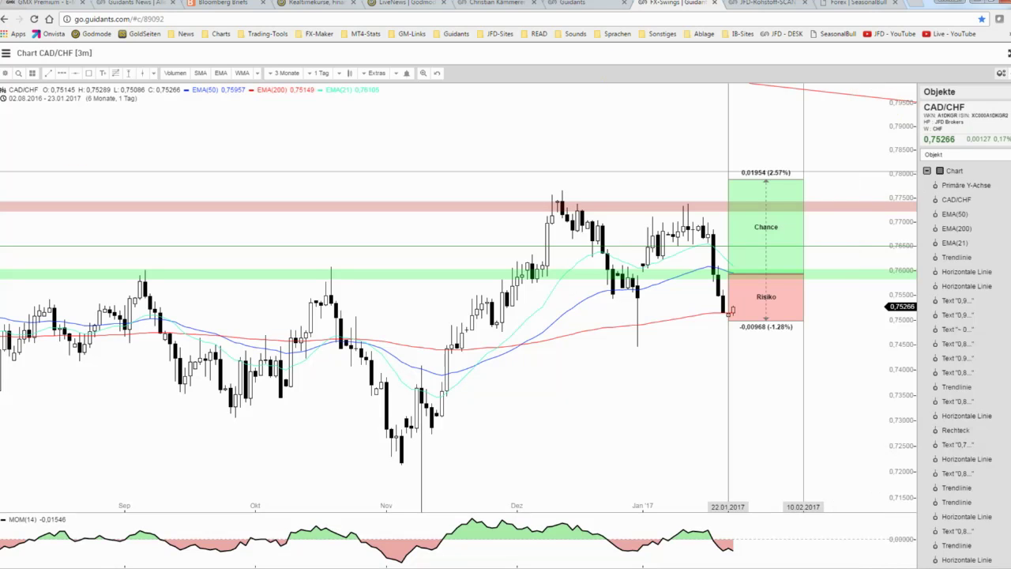
{"action": "key", "text": "alt+Tab"}
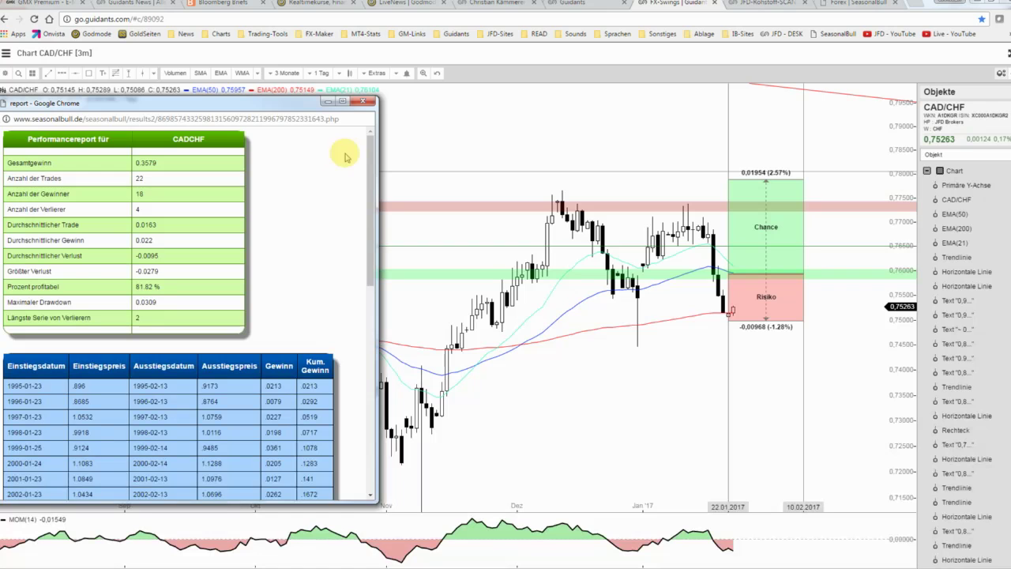
Scroll through the CADCHF performance chart, mark the losing-trades count, then open the Forex signals table
{"action": "scroll", "coordinate": [372, 175], "scroll_direction": "down", "scroll_amount": 1}
{"action": "left_click_drag", "start_coordinate": [371, 176], "coordinate": [365, 376]}
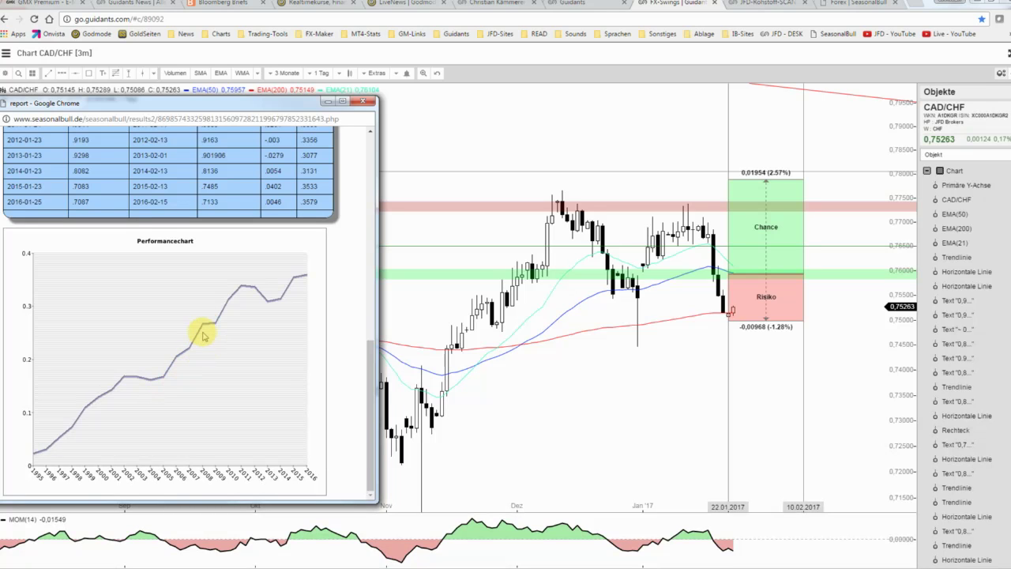
{"action": "left_click_drag", "start_coordinate": [370, 348], "coordinate": [381, 144]}
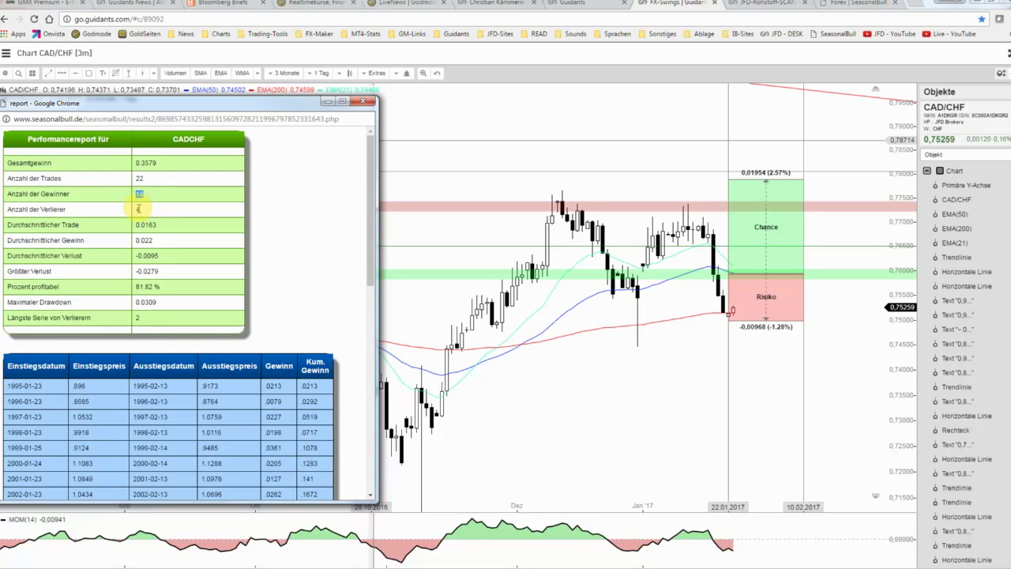
{"action": "left_click_drag", "start_coordinate": [136, 208], "coordinate": [194, 206]}
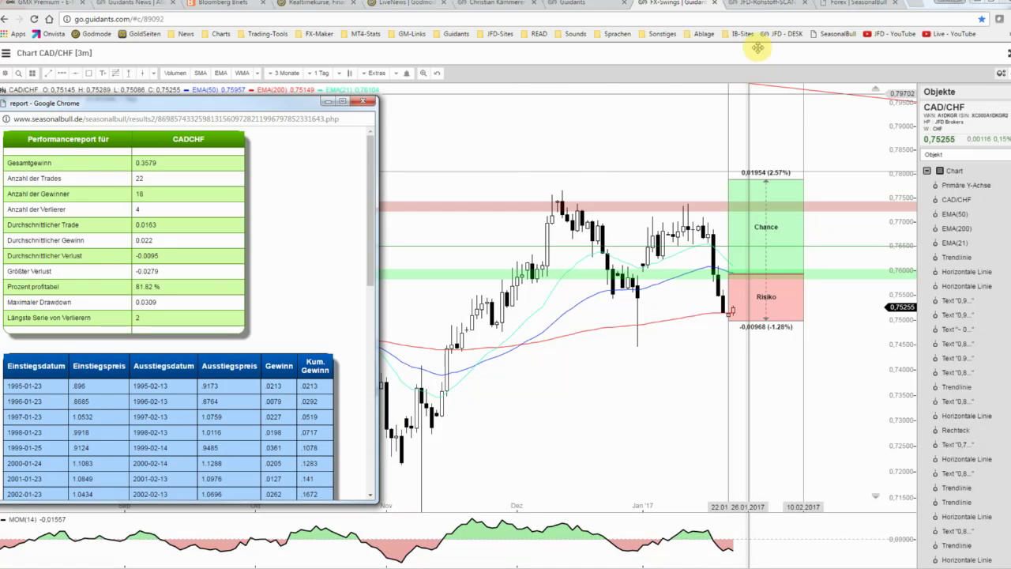
{"action": "left_click", "coordinate": [830, 7]}
{"action": "scroll", "coordinate": [751, 210], "scroll_direction": "down", "scroll_amount": 1}
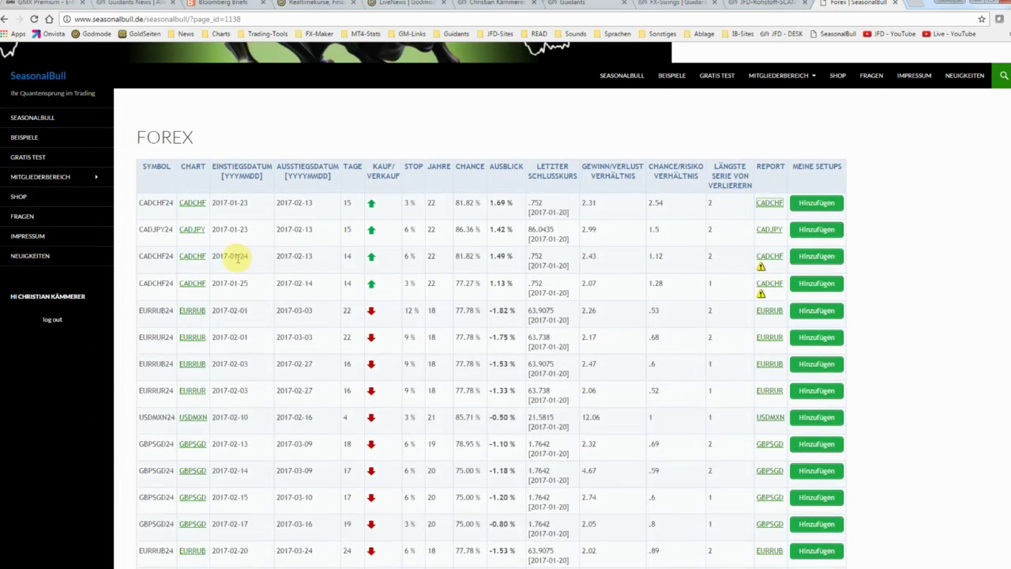
Mark CADCHF24 in the third Forex table row, then return to the CAD/CHF chart
{"action": "double_click", "coordinate": [142, 257]}
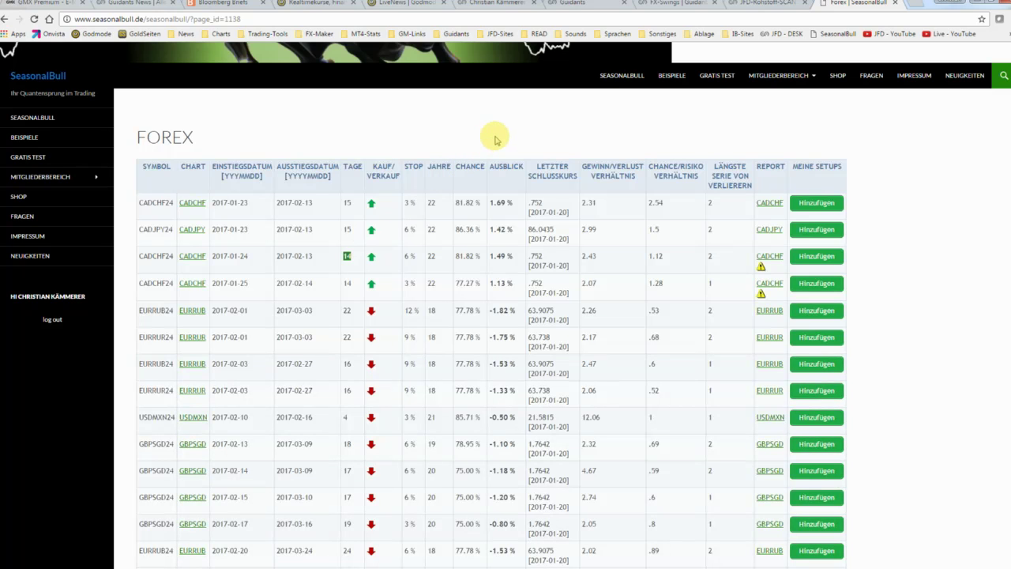
{"action": "left_click", "coordinate": [662, 4]}
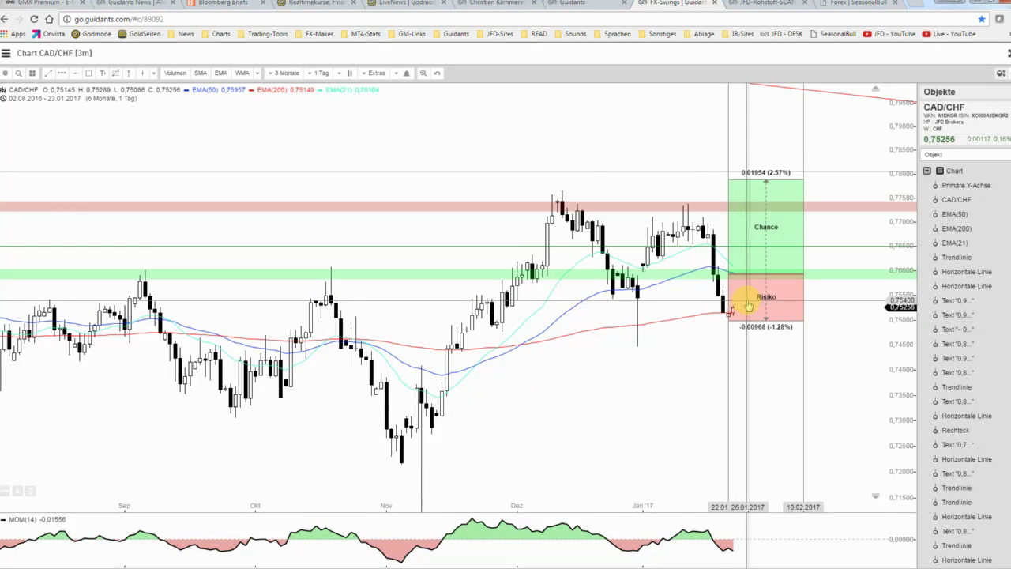
Lower the Risiko box and draw an SL-styled horizontal stop line at about 0.7437
{"action": "left_click_drag", "start_coordinate": [746, 300], "coordinate": [745, 342]}
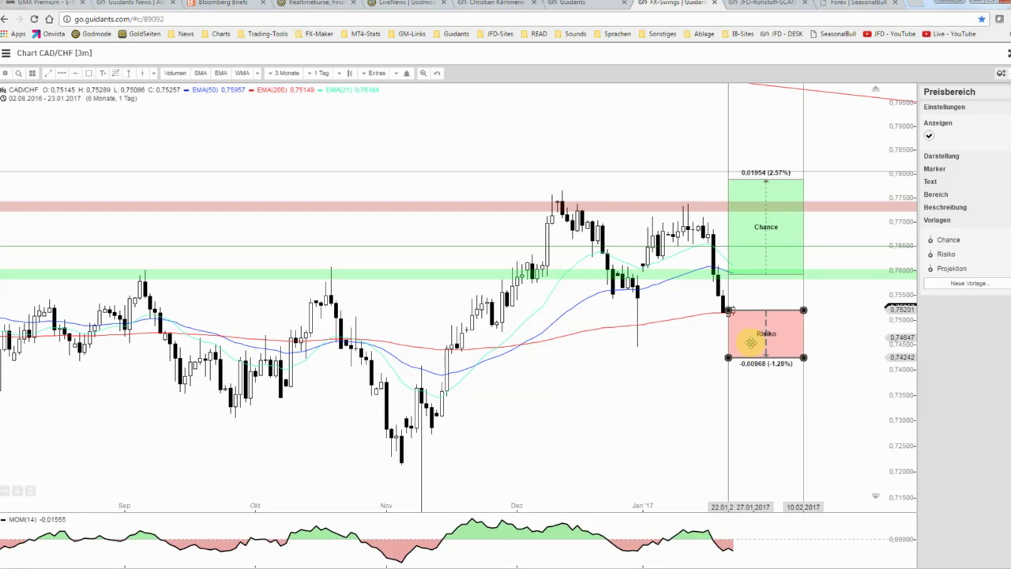
{"action": "left_click", "coordinate": [659, 346]}
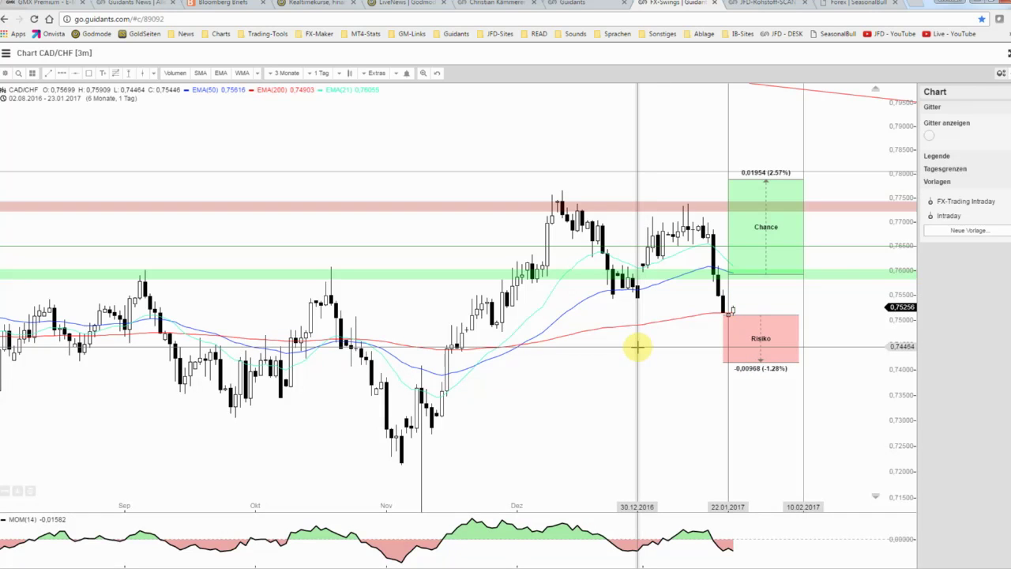
{"action": "left_click", "coordinate": [62, 73]}
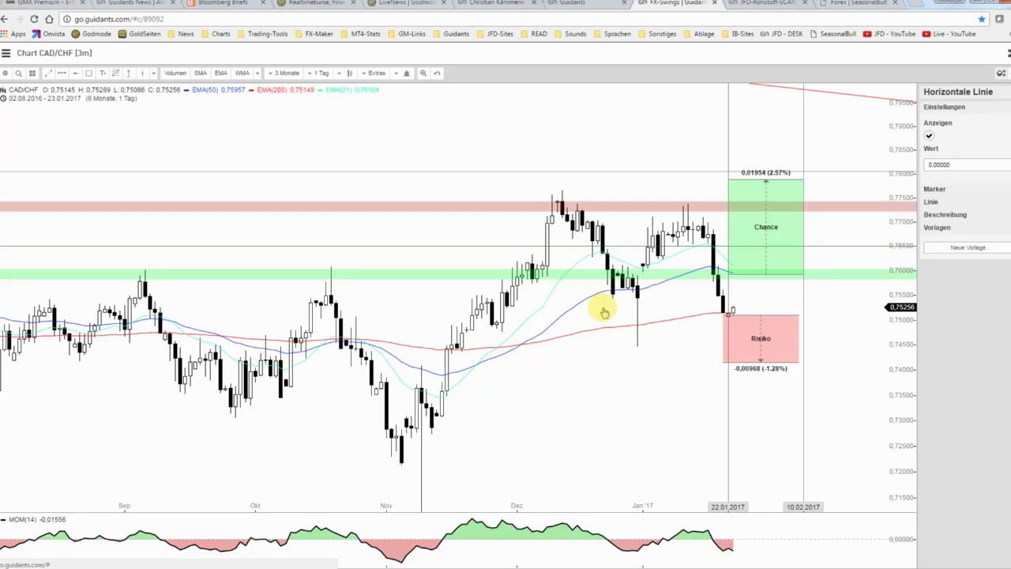
{"action": "left_click", "coordinate": [687, 346]}
{"action": "left_click", "coordinate": [941, 249]}
{"action": "left_click_drag", "start_coordinate": [704, 349], "coordinate": [648, 351]}
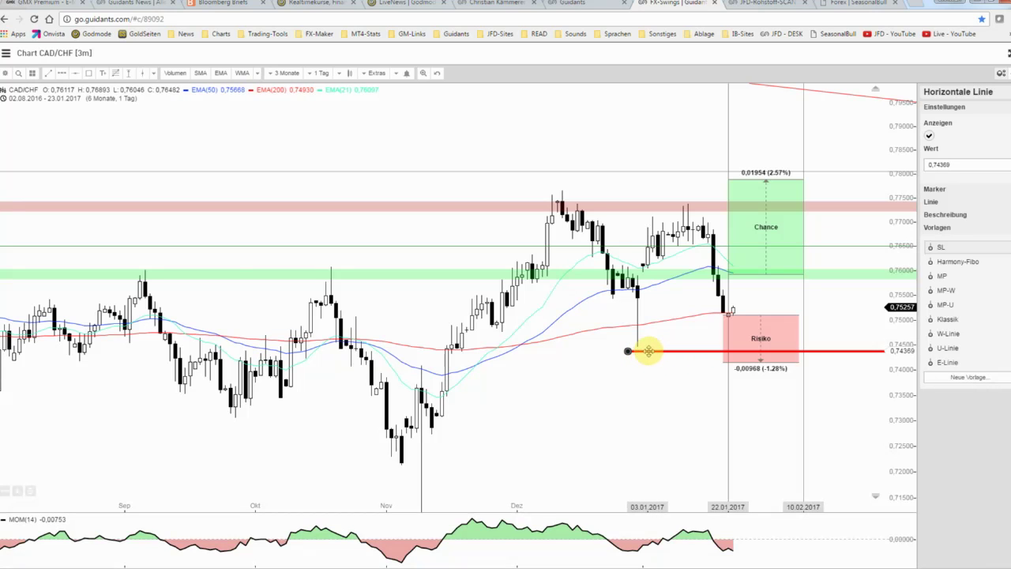
Nudge the Risiko box and keep the entry-date line at 23.01.2017, checking the Forex table
{"action": "left_click", "coordinate": [760, 337]}
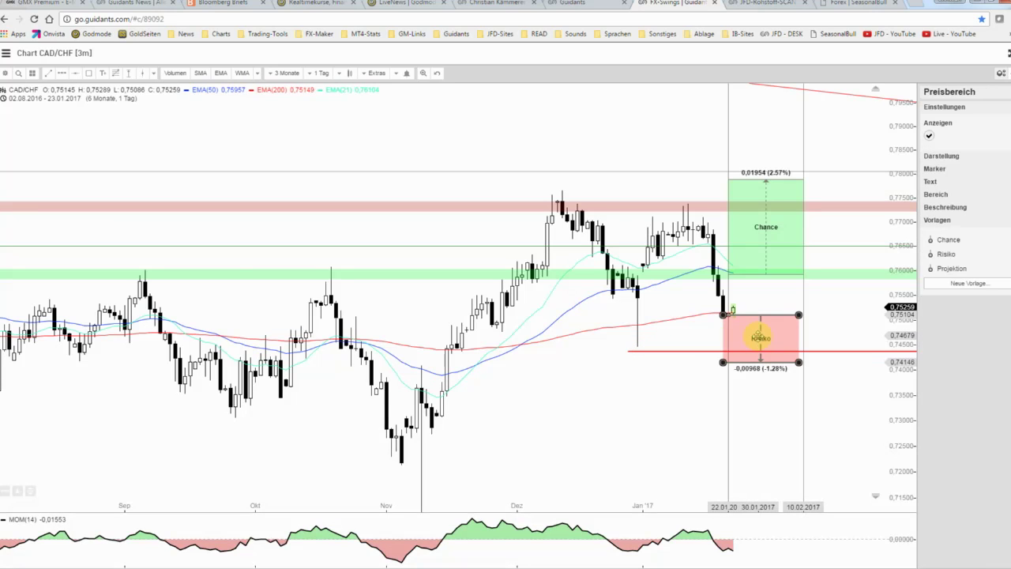
{"action": "left_click_drag", "start_coordinate": [760, 336], "coordinate": [765, 322]}
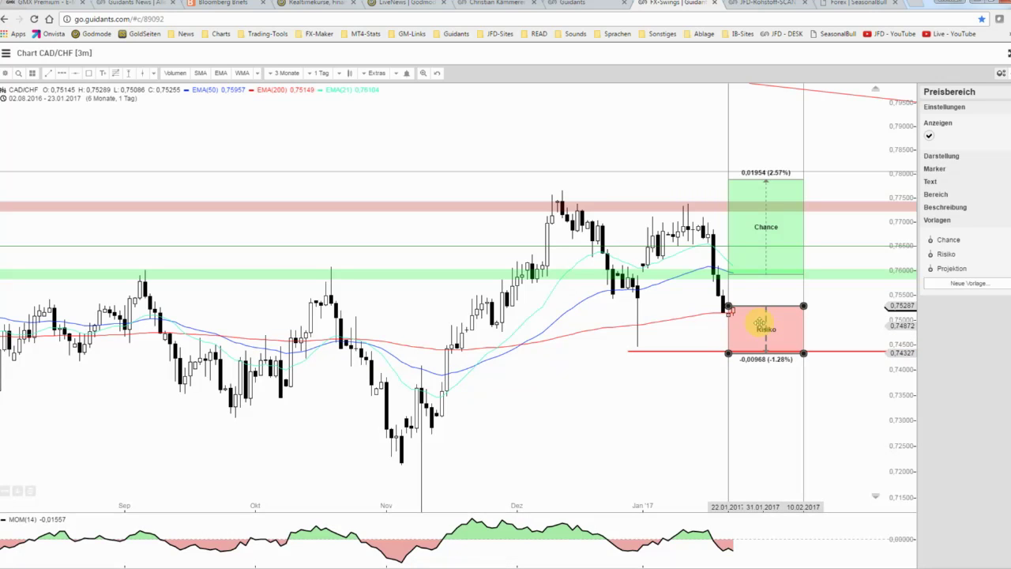
{"action": "left_click", "coordinate": [727, 289]}
{"action": "left_click_drag", "start_coordinate": [731, 289], "coordinate": [733, 288]}
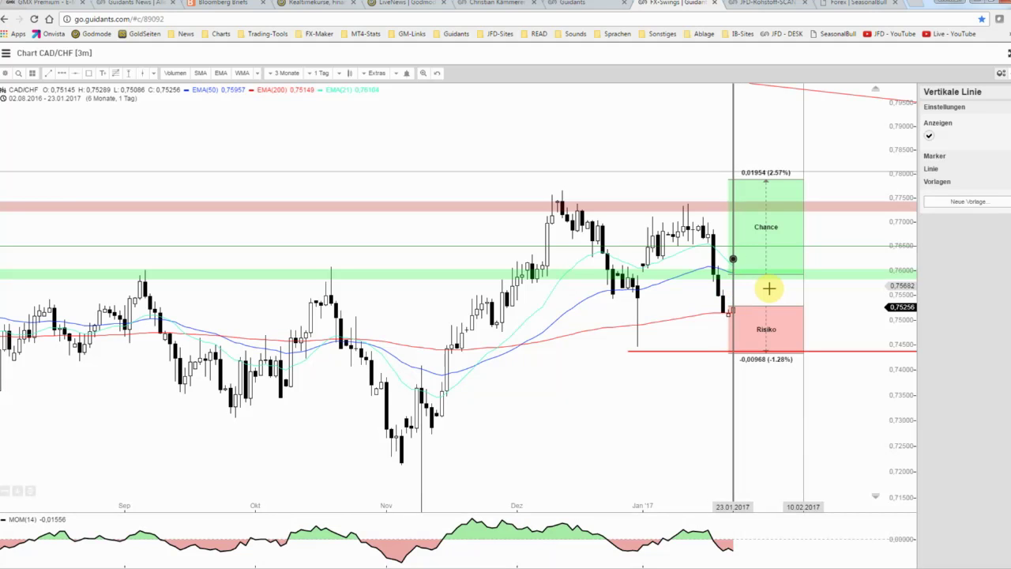
{"action": "left_click", "coordinate": [771, 287]}
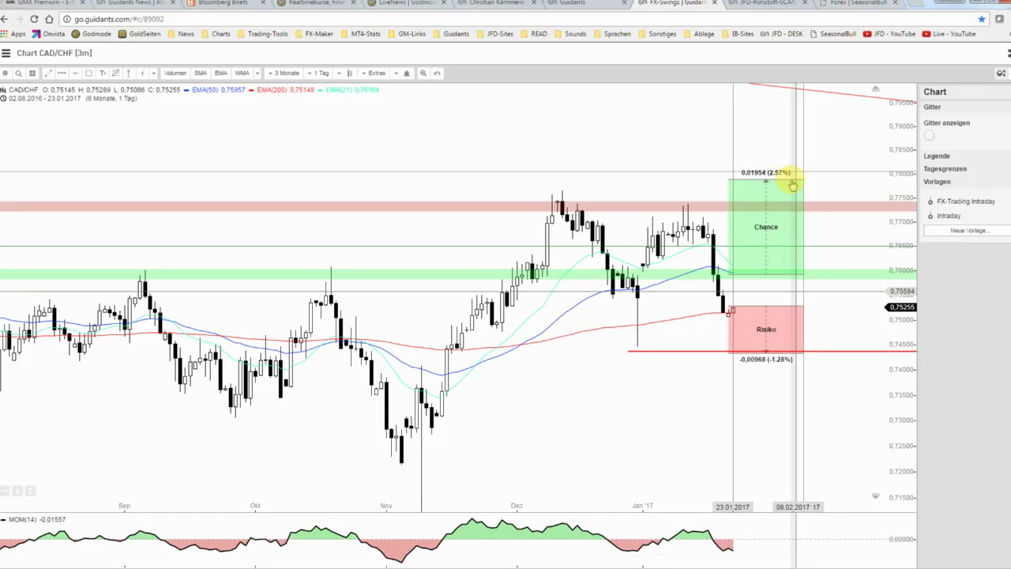
{"action": "left_click", "coordinate": [829, 4]}
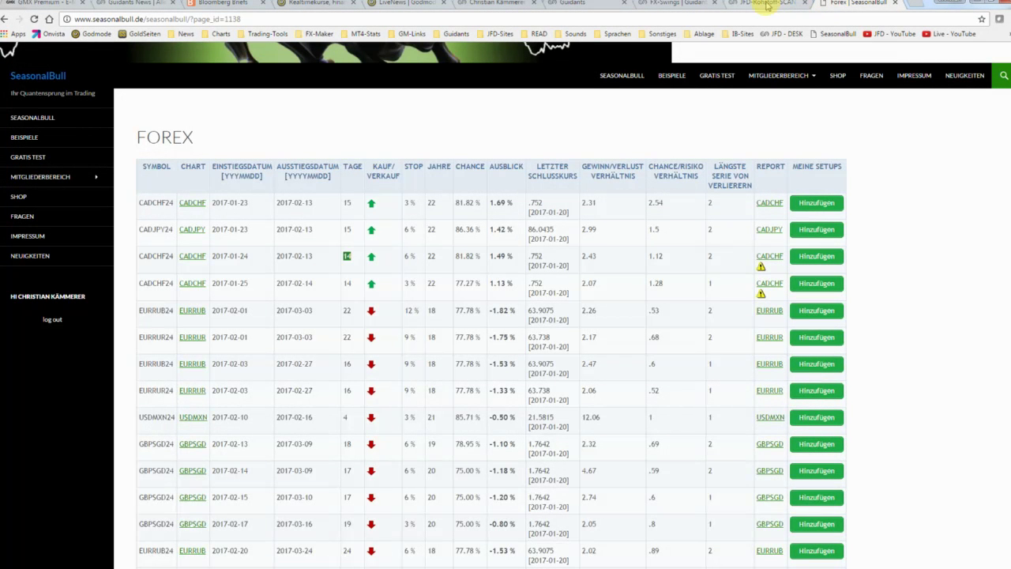
{"action": "left_click", "coordinate": [687, 3]}
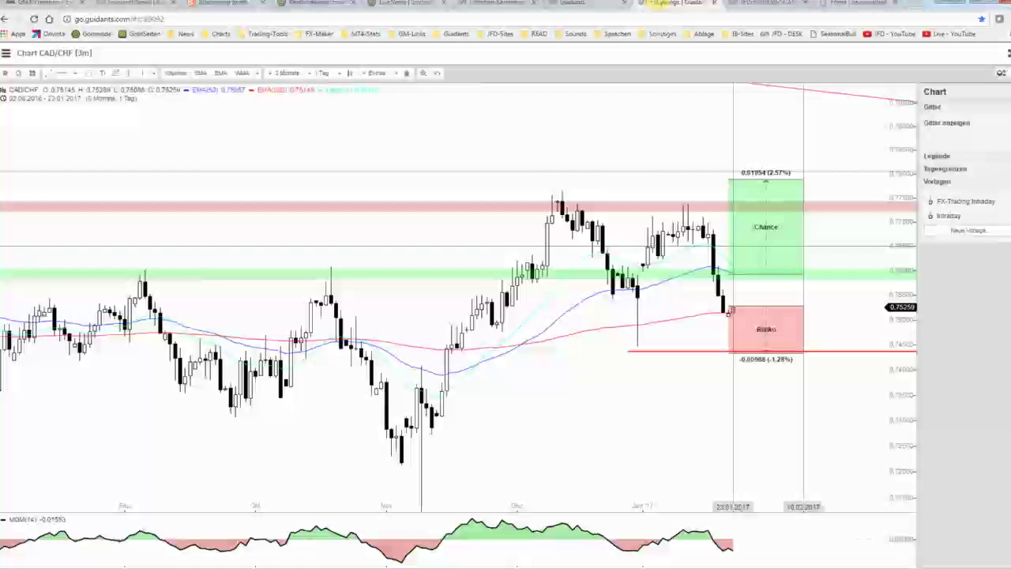
Move the exit-date line to 13.02.2017 and align the Risiko box between the date lines
{"action": "left_click", "coordinate": [804, 292]}
{"action": "left_click_drag", "start_coordinate": [807, 293], "coordinate": [811, 292]}
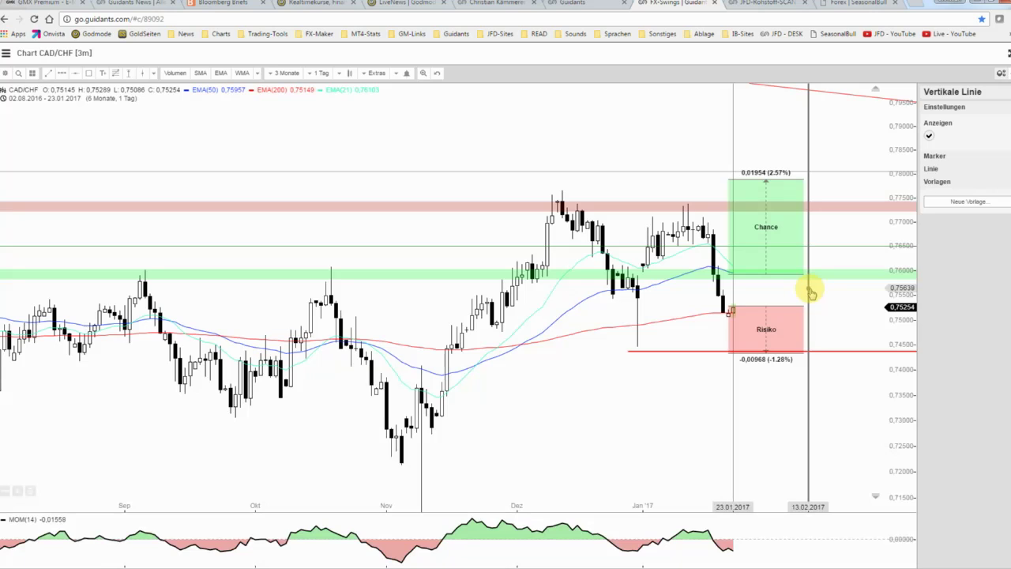
{"action": "left_click", "coordinate": [779, 314]}
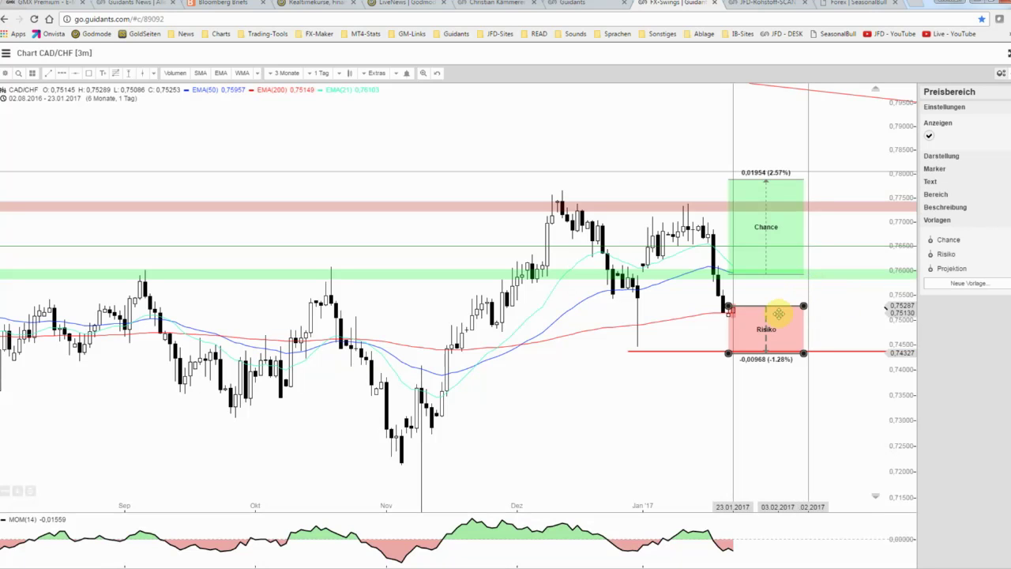
{"action": "left_click_drag", "start_coordinate": [779, 314], "coordinate": [784, 315]}
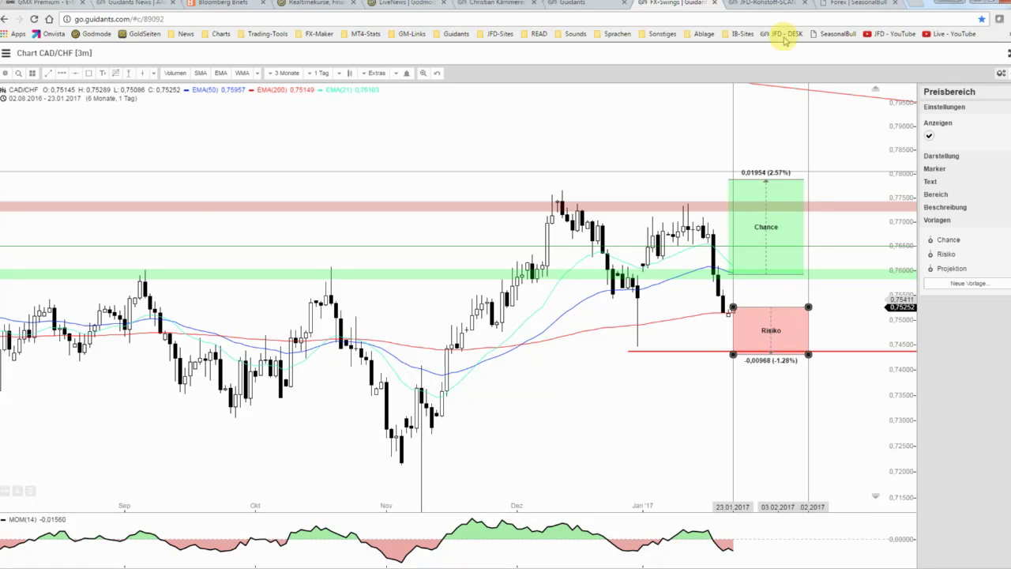
Bring up the CADCHF report, then fine-tune the Risiko box and raise the stop line slightly
{"action": "key", "text": "alt+Tab"}
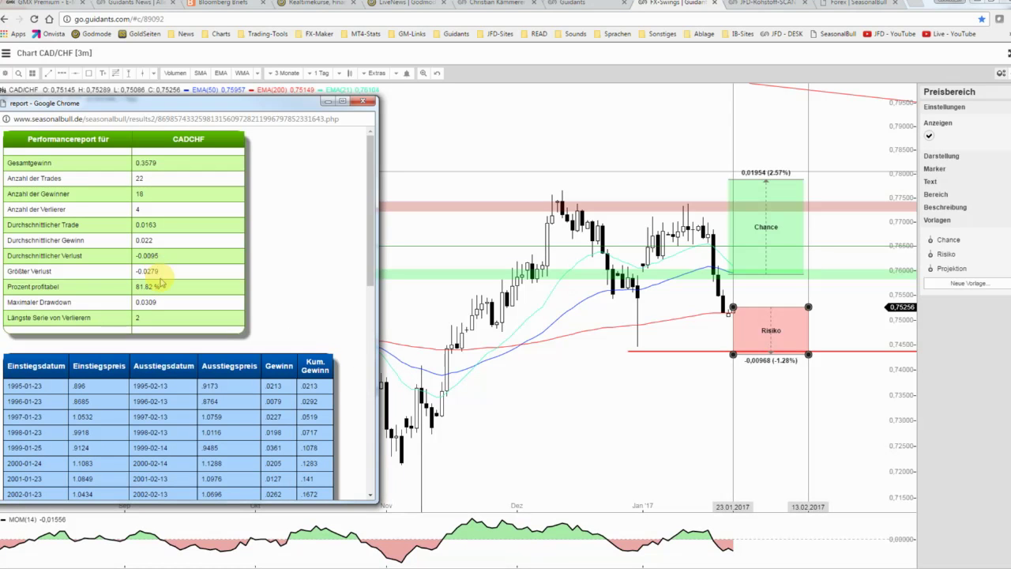
{"action": "left_click", "coordinate": [774, 333]}
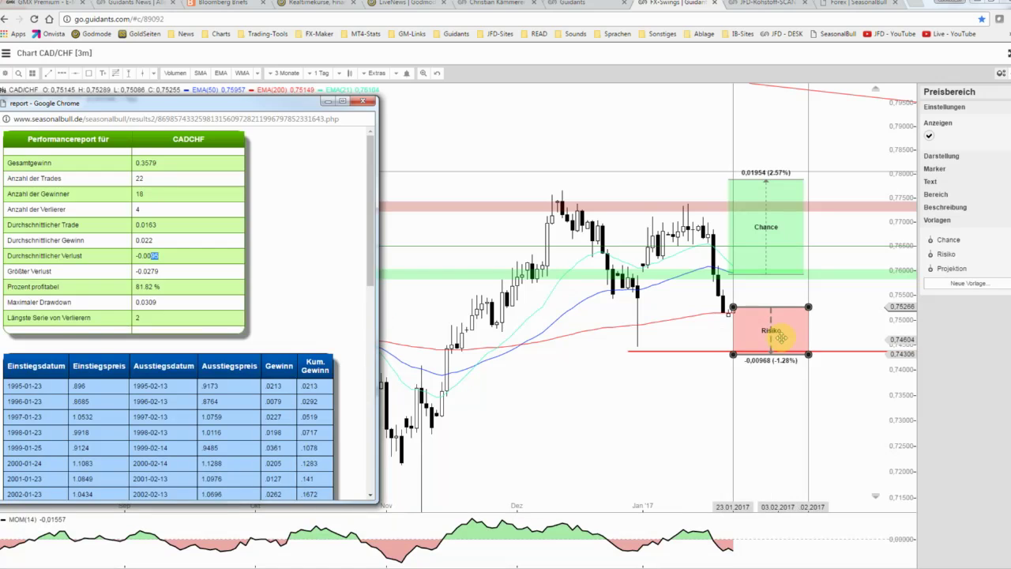
{"action": "left_click_drag", "start_coordinate": [780, 337], "coordinate": [783, 339]}
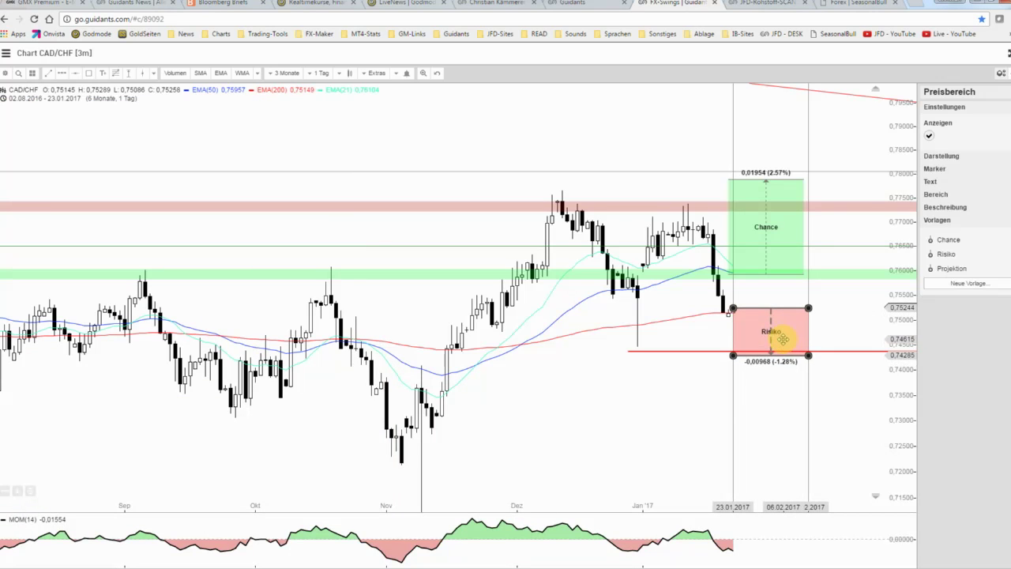
{"action": "left_click", "coordinate": [830, 330]}
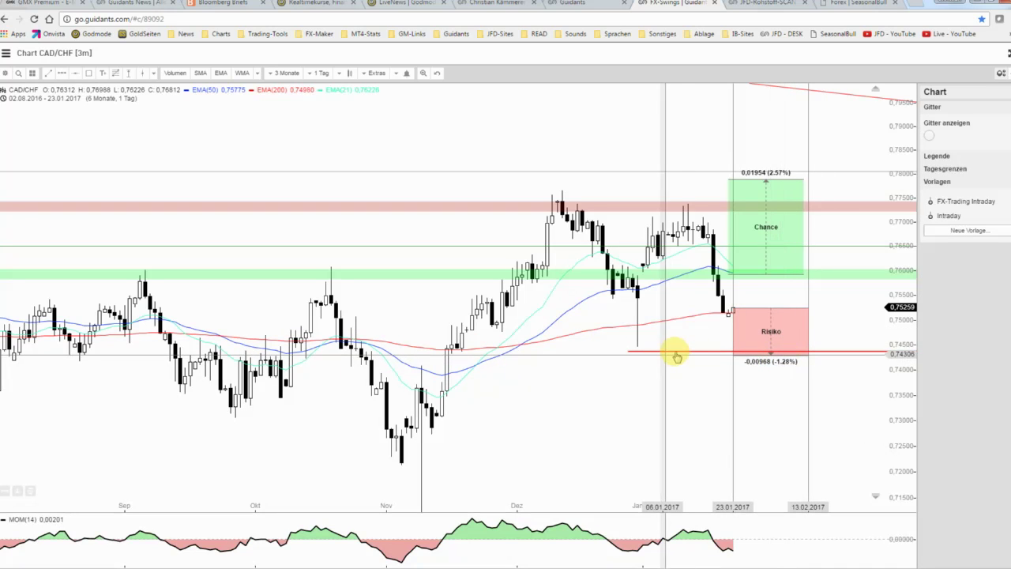
{"action": "left_click_drag", "start_coordinate": [677, 354], "coordinate": [683, 348]}
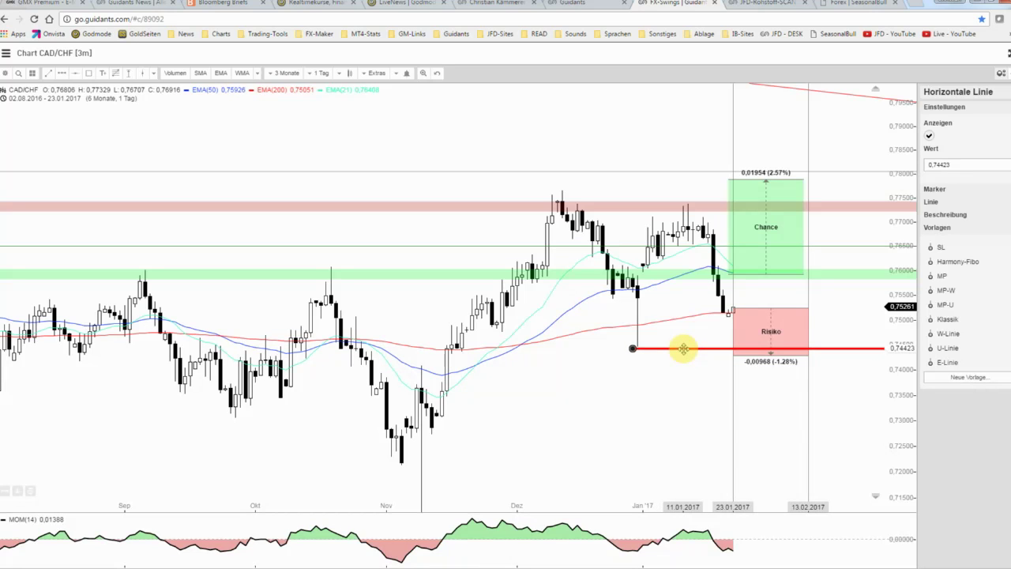
{"action": "left_click", "coordinate": [687, 368]}
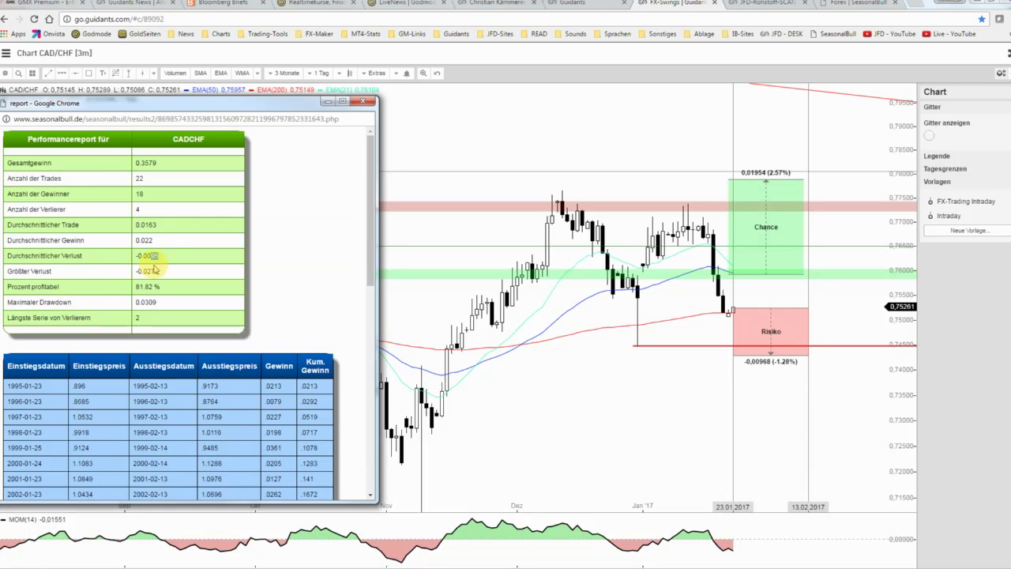
Drag the green Chance box's top up to the red resistance zone so it reads 0.02214 (2.94%)
{"action": "left_click", "coordinate": [782, 254]}
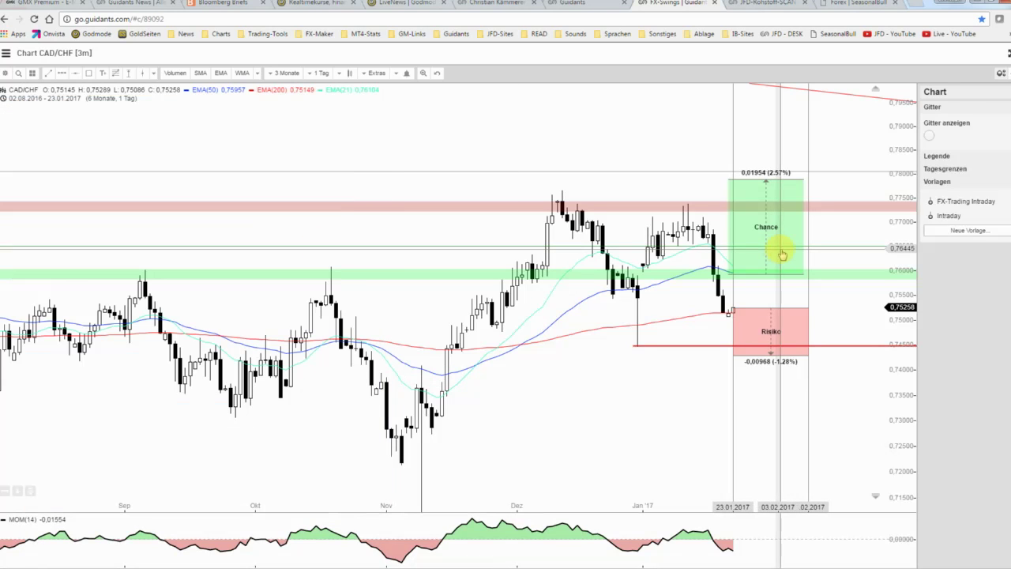
{"action": "left_click_drag", "start_coordinate": [782, 255], "coordinate": [789, 279]}
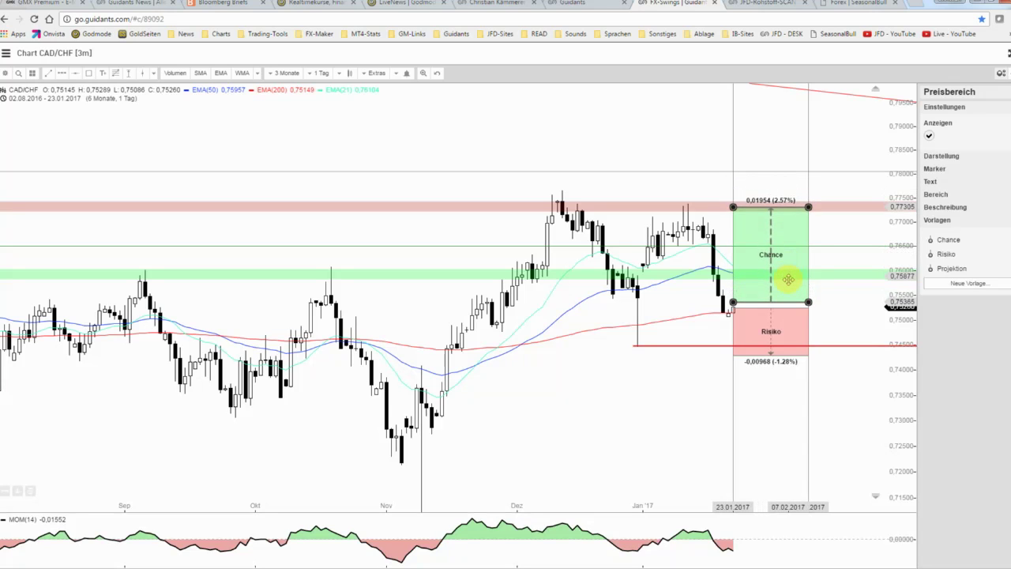
{"action": "left_click_drag", "start_coordinate": [788, 279], "coordinate": [784, 282]}
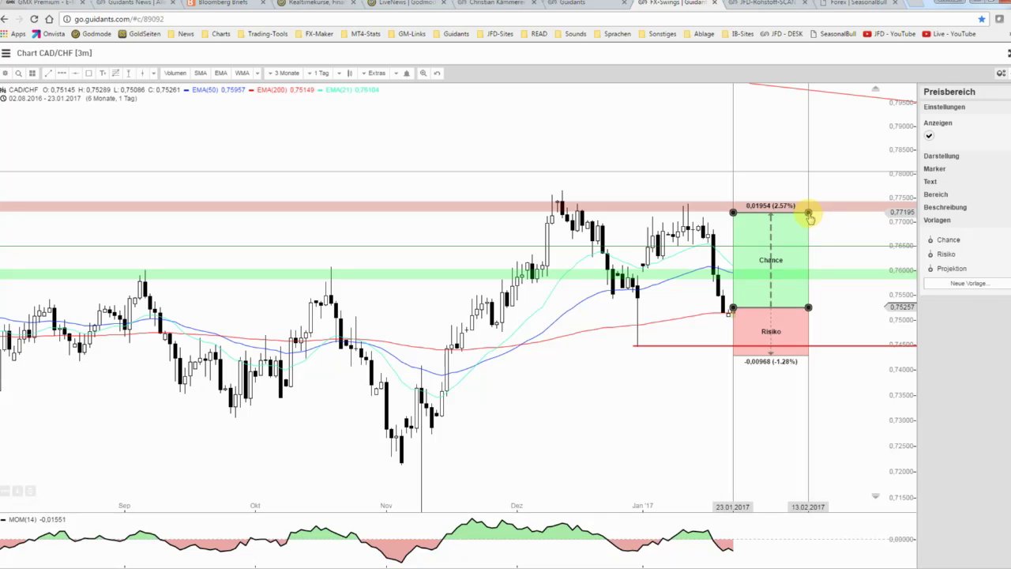
{"action": "left_click_drag", "start_coordinate": [810, 217], "coordinate": [809, 204]}
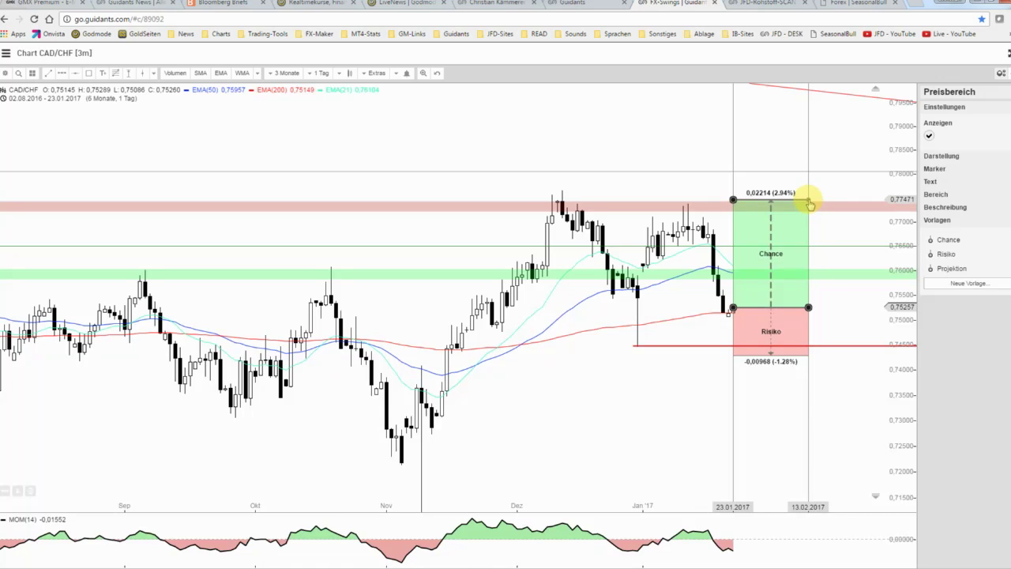
{"action": "left_click", "coordinate": [816, 222]}
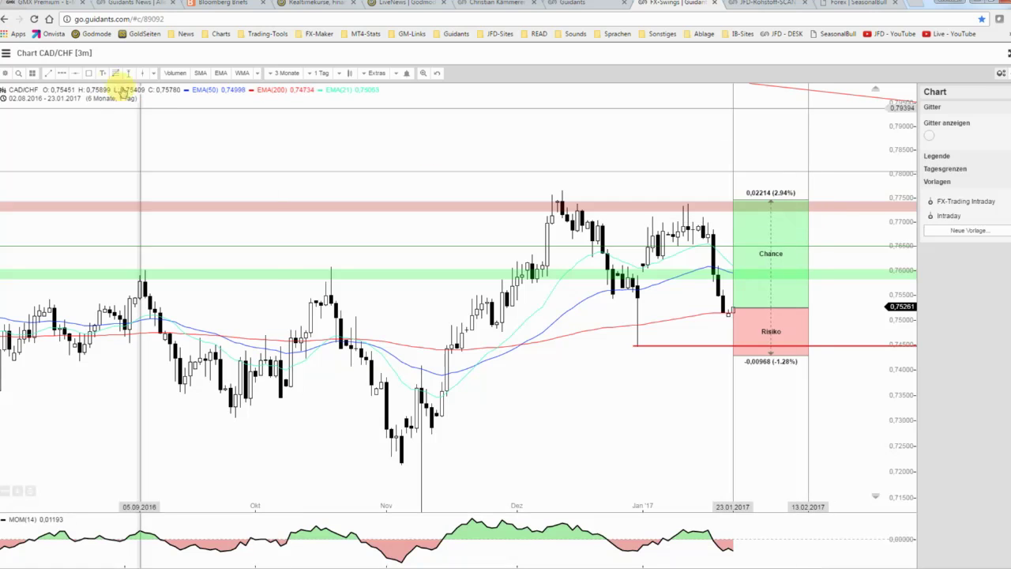
Draw a Pfad from the last candle, dipping then rising into the Chance box, styled as 'blauer Pfeil'
{"action": "left_click", "coordinate": [65, 76]}
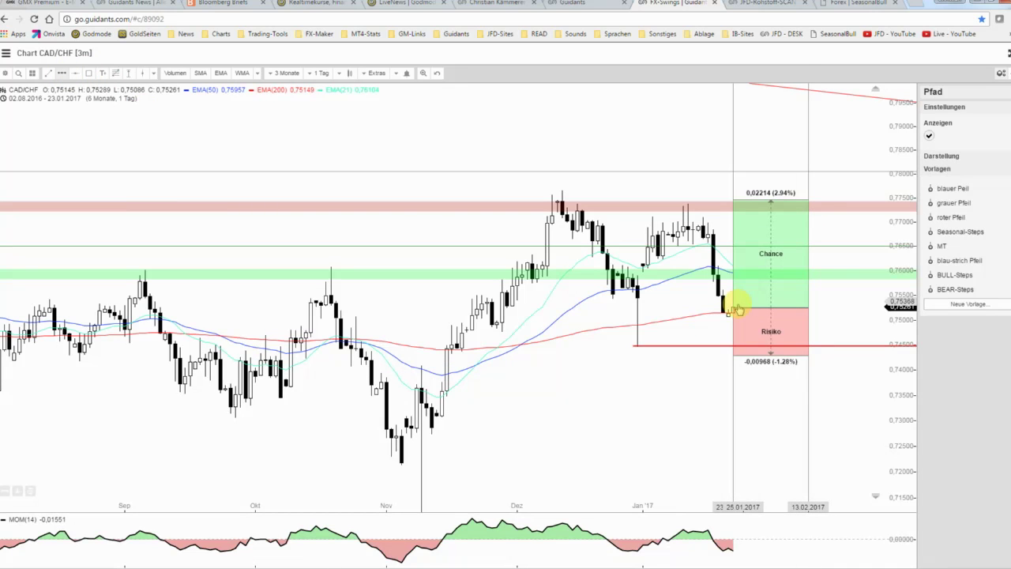
{"action": "left_click", "coordinate": [759, 263]}
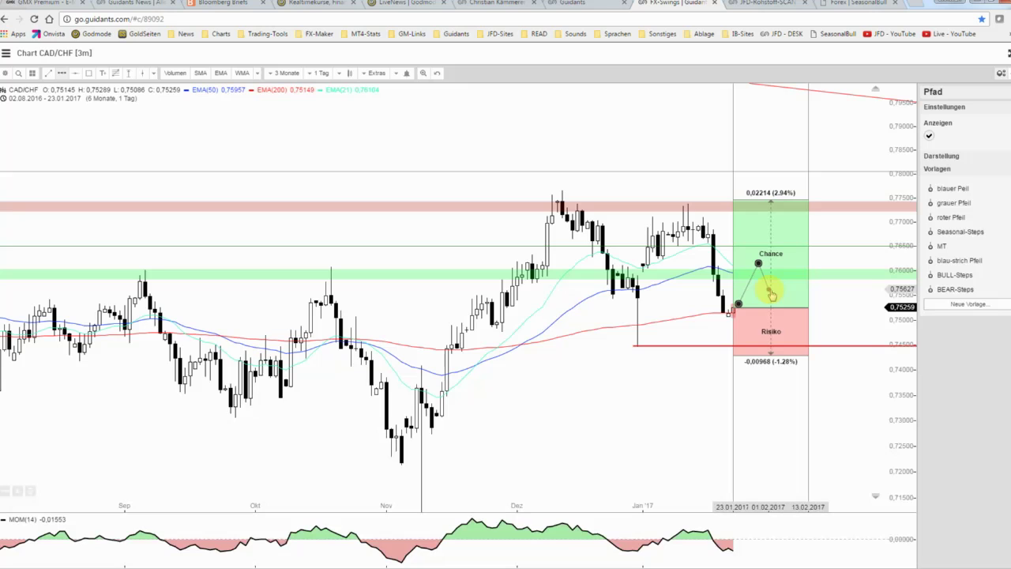
{"action": "left_click", "coordinate": [768, 289]}
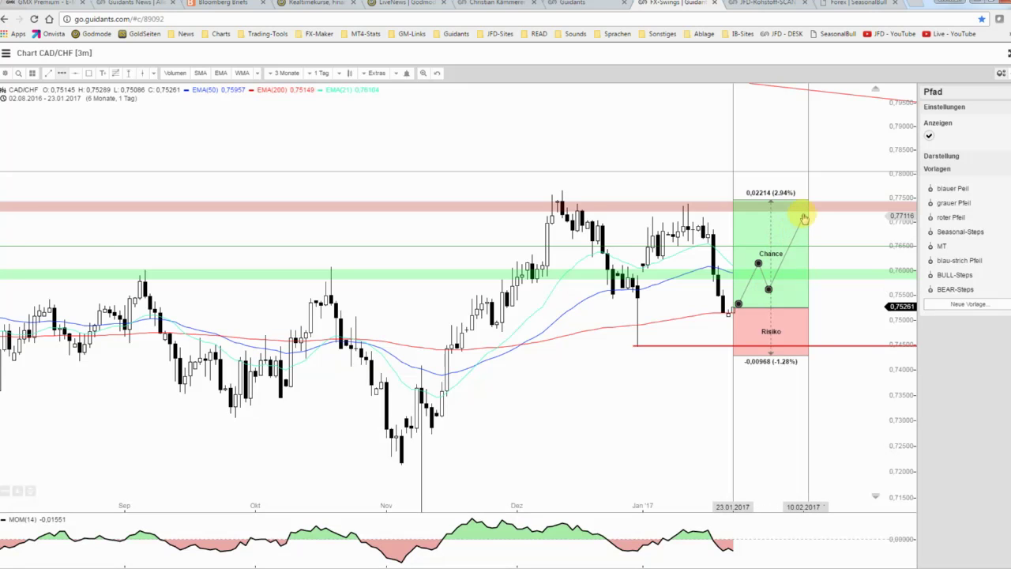
{"action": "double_click", "coordinate": [803, 214]}
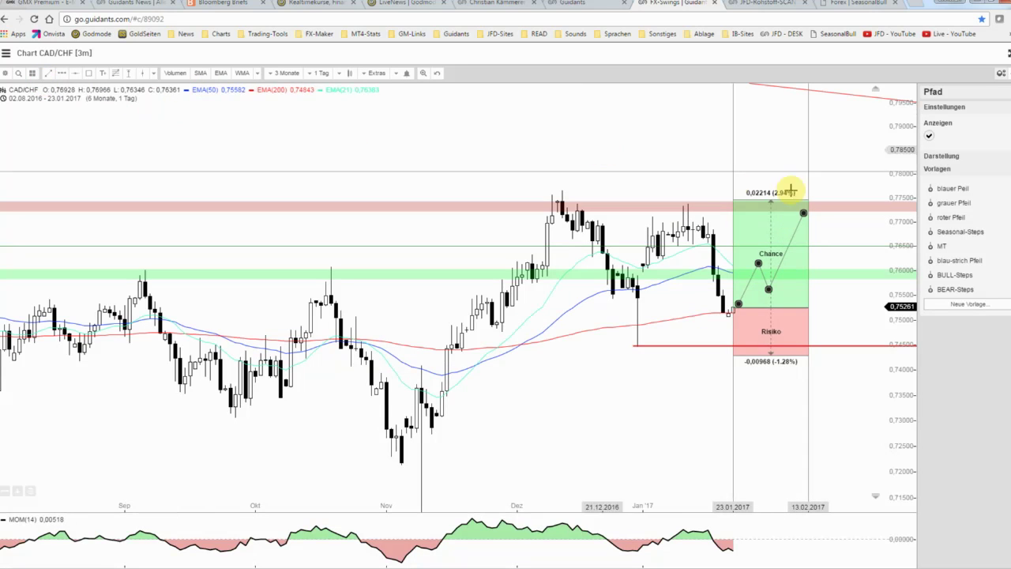
{"action": "left_click", "coordinate": [958, 190]}
{"action": "left_click", "coordinate": [653, 167]}
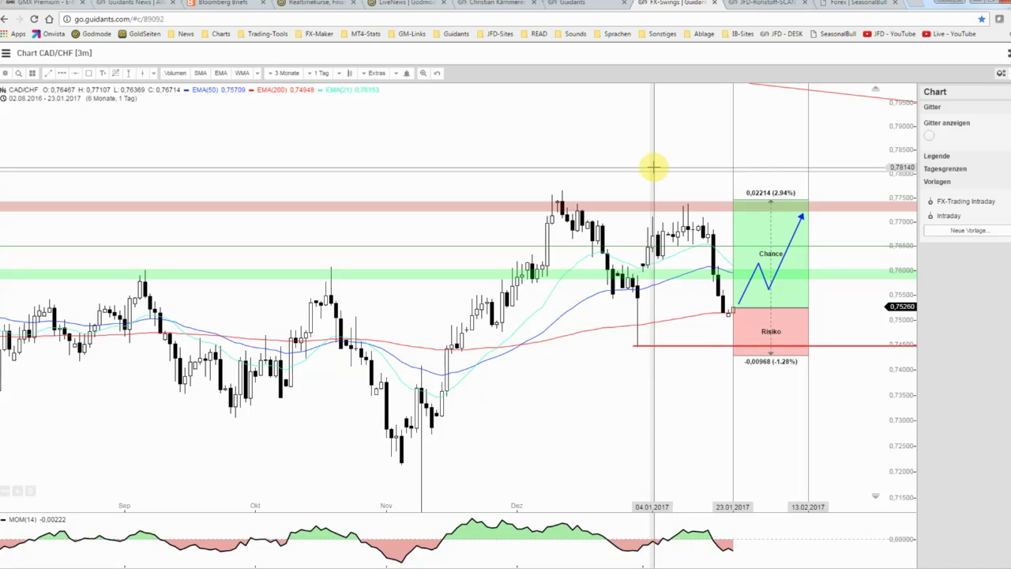
Save the annotated CAD/CHF chart with Speichern, then zoom out on it
{"action": "left_click", "coordinate": [6, 73]}
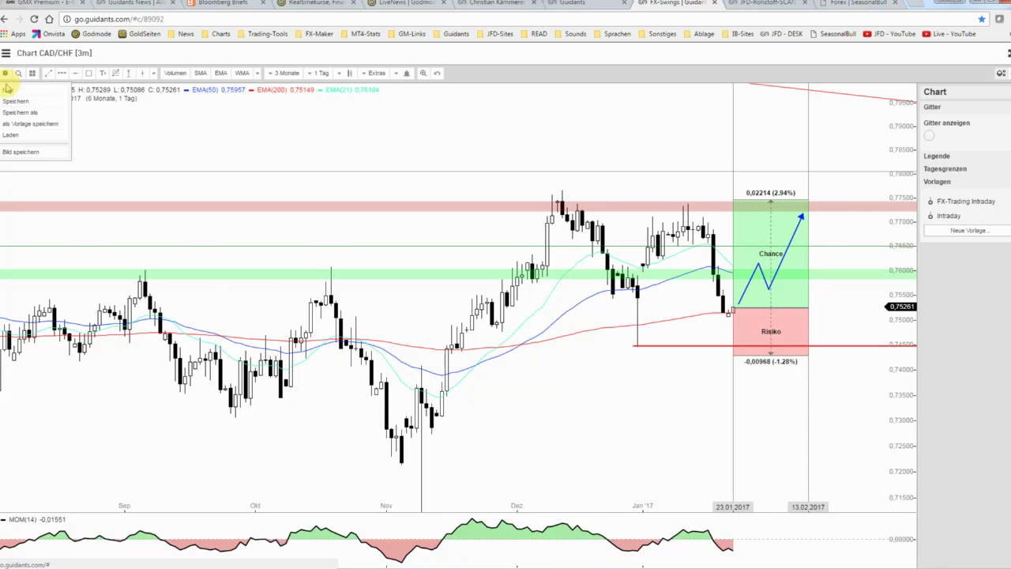
{"action": "left_click", "coordinate": [11, 103]}
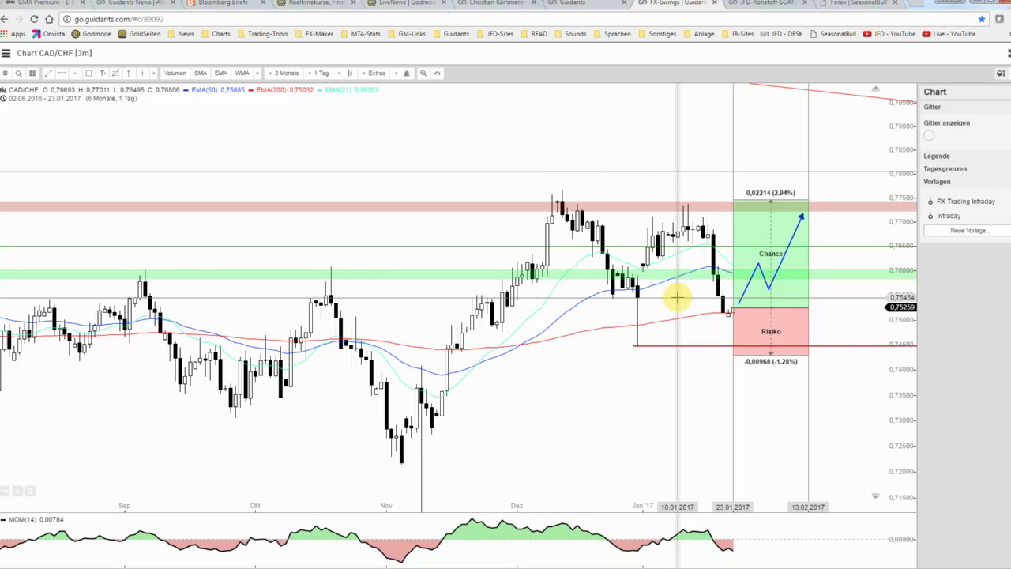
{"action": "scroll", "coordinate": [678, 298], "scroll_direction": "down", "scroll_amount": 2}
{"action": "scroll", "coordinate": [678, 298], "scroll_direction": "down", "scroll_amount": 1}
{"action": "scroll", "coordinate": [678, 296], "scroll_direction": "down", "scroll_amount": 1}
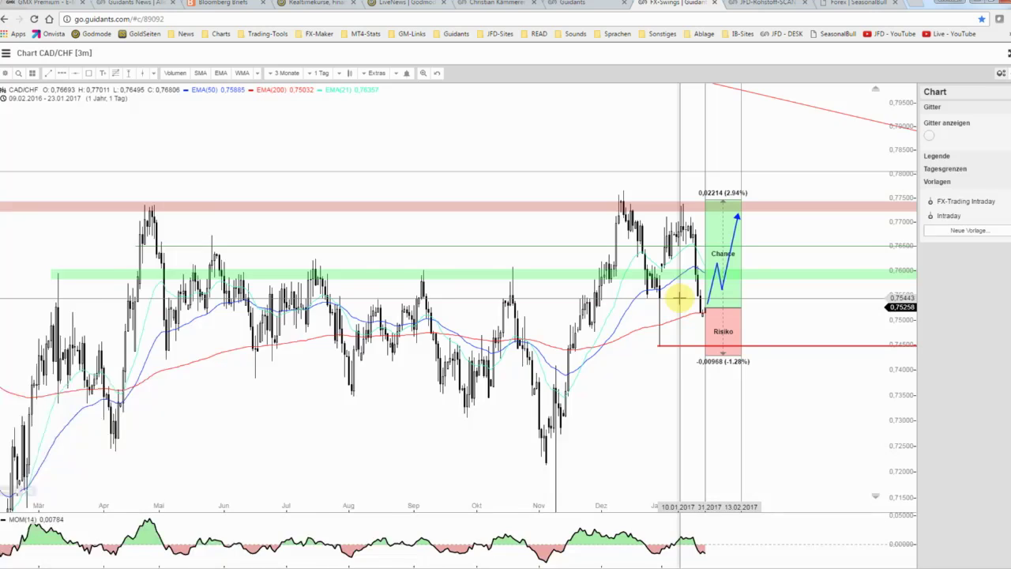
{"action": "scroll", "coordinate": [687, 288], "scroll_direction": "down", "scroll_amount": 1}
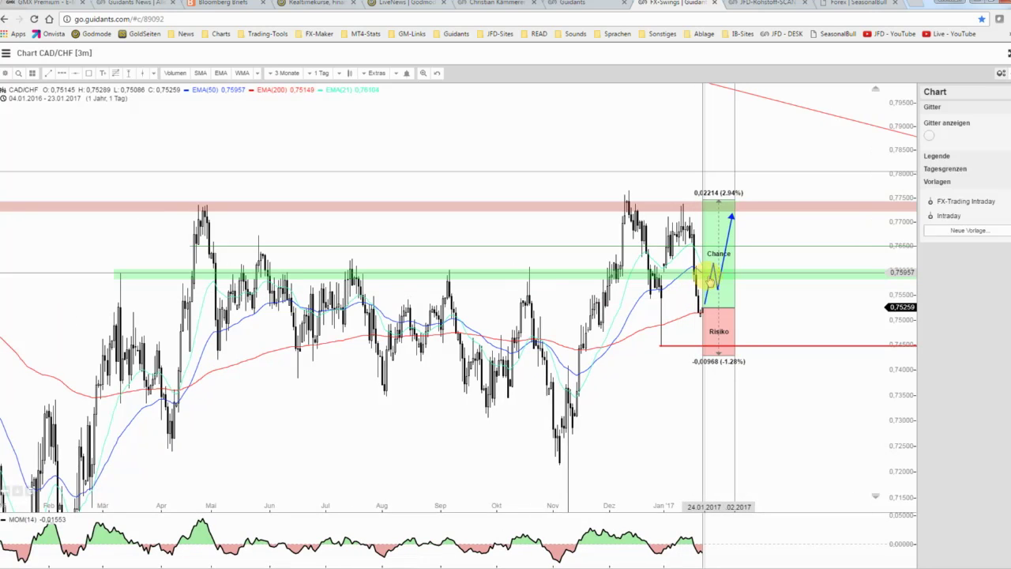
Bring up the Saisonalitätsindikator window, still on WTI Crude Oil, and zoom the chart back in
{"action": "left_click", "coordinate": [717, 286]}
{"action": "left_click", "coordinate": [714, 264]}
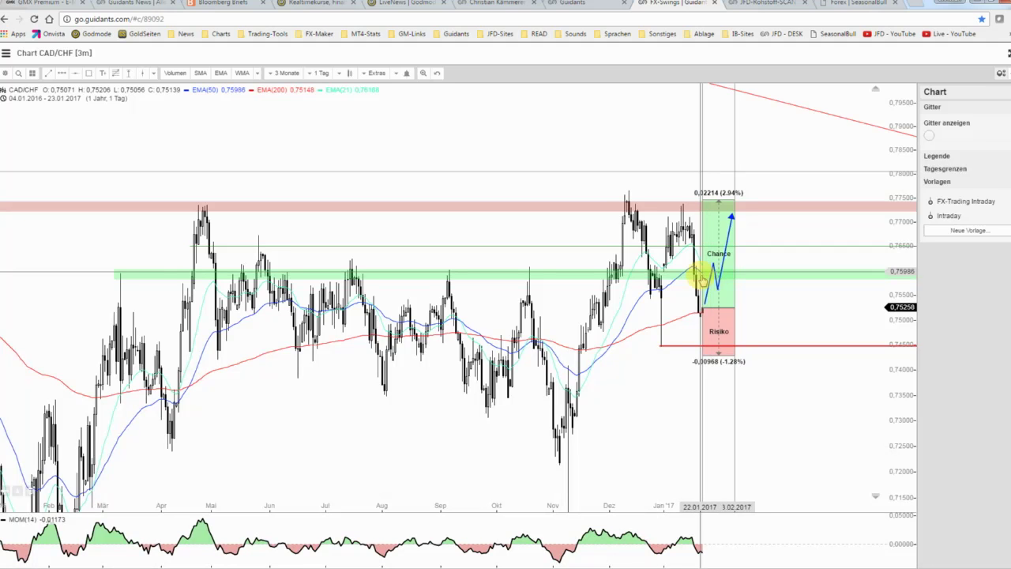
{"action": "scroll", "coordinate": [702, 280], "scroll_direction": "up", "scroll_amount": 1}
{"action": "scroll", "coordinate": [703, 280], "scroll_direction": "up", "scroll_amount": 1}
{"action": "scroll", "coordinate": [702, 279], "scroll_direction": "up", "scroll_amount": 1}
{"action": "scroll", "coordinate": [701, 280], "scroll_direction": "up", "scroll_amount": 1}
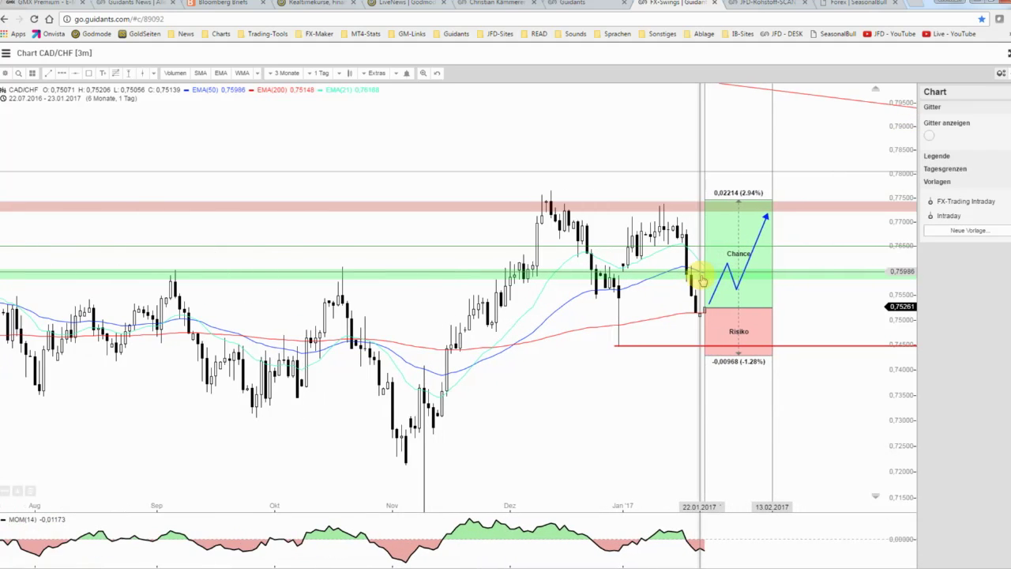
{"action": "scroll", "coordinate": [702, 280], "scroll_direction": "up", "scroll_amount": 1}
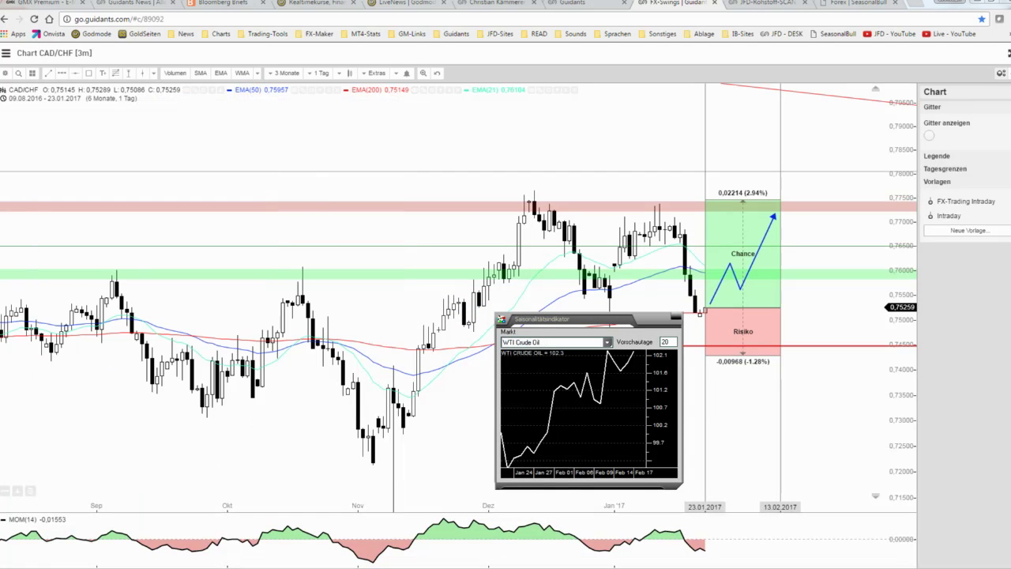
Switch the seasonality window's Markt to CADCHF24 and move the window to the chart's lower-left corner
{"action": "mouse_move", "coordinate": [555, 318]}
{"action": "left_mouse_down"}
{"action": "mouse_move", "coordinate": [203, 264]}
{"action": "mouse_move", "coordinate": [140, 265]}
{"action": "left_mouse_up"}
{"action": "left_click", "coordinate": [195, 289]}
{"action": "scroll", "coordinate": [199, 327], "scroll_direction": "down", "scroll_amount": 3}
{"action": "scroll", "coordinate": [202, 331], "scroll_direction": "down", "scroll_amount": 2}
{"action": "scroll", "coordinate": [201, 334], "scroll_direction": "down", "scroll_amount": 3}
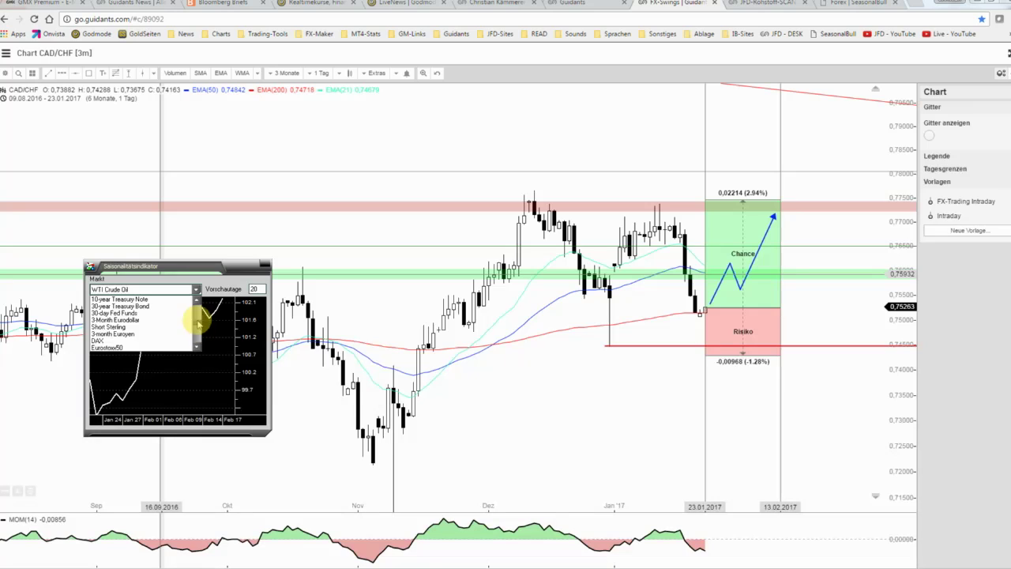
{"action": "scroll", "coordinate": [200, 336], "scroll_direction": "down", "scroll_amount": 3}
{"action": "scroll", "coordinate": [198, 338], "scroll_direction": "down", "scroll_amount": 2}
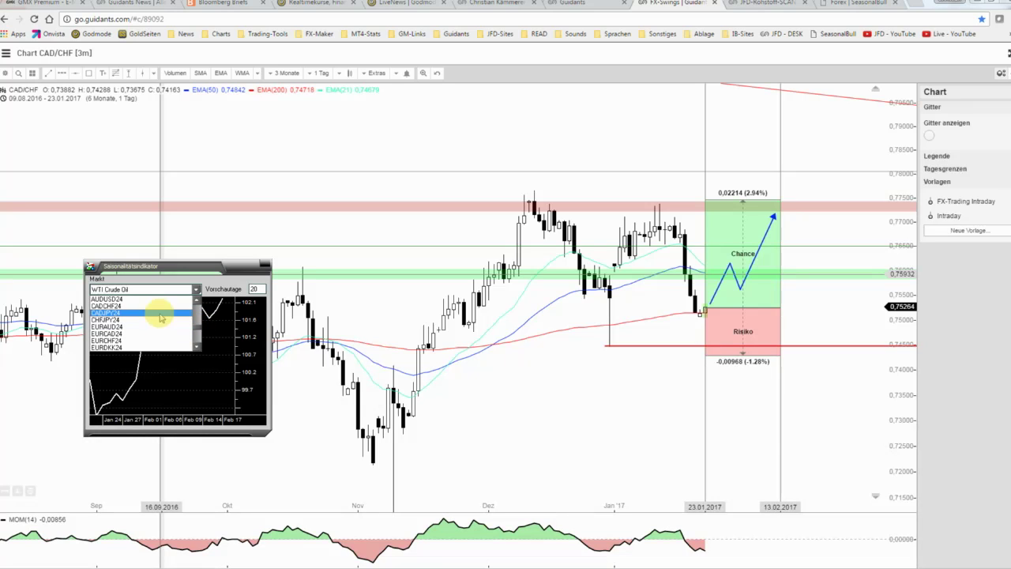
{"action": "left_click", "coordinate": [158, 308]}
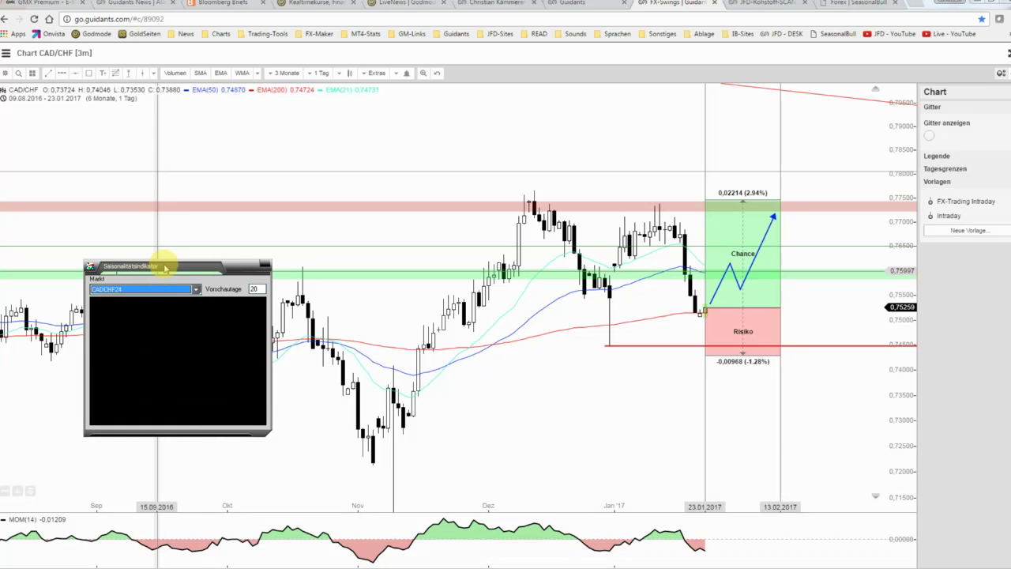
{"action": "left_click_drag", "start_coordinate": [165, 266], "coordinate": [103, 321]}
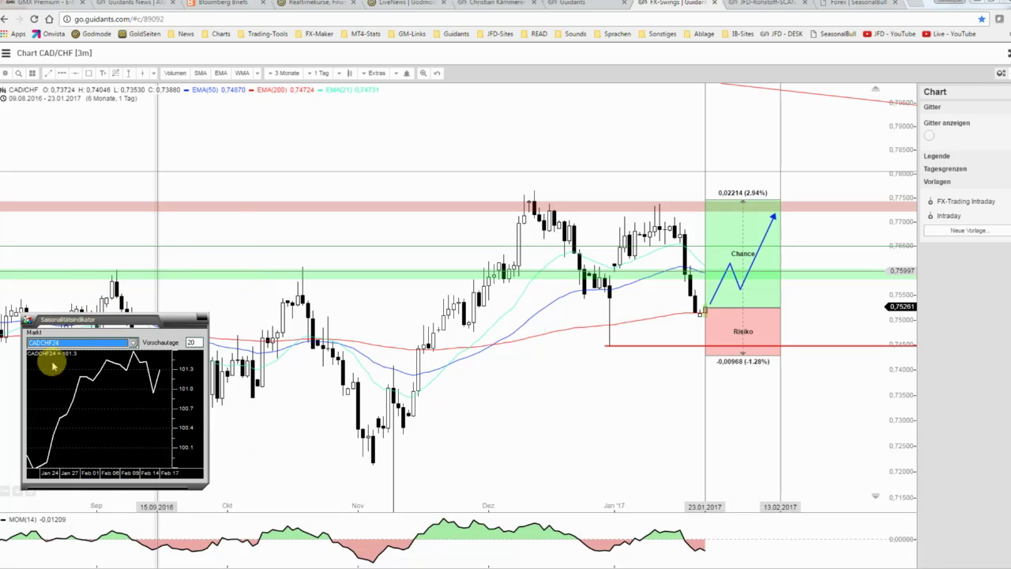